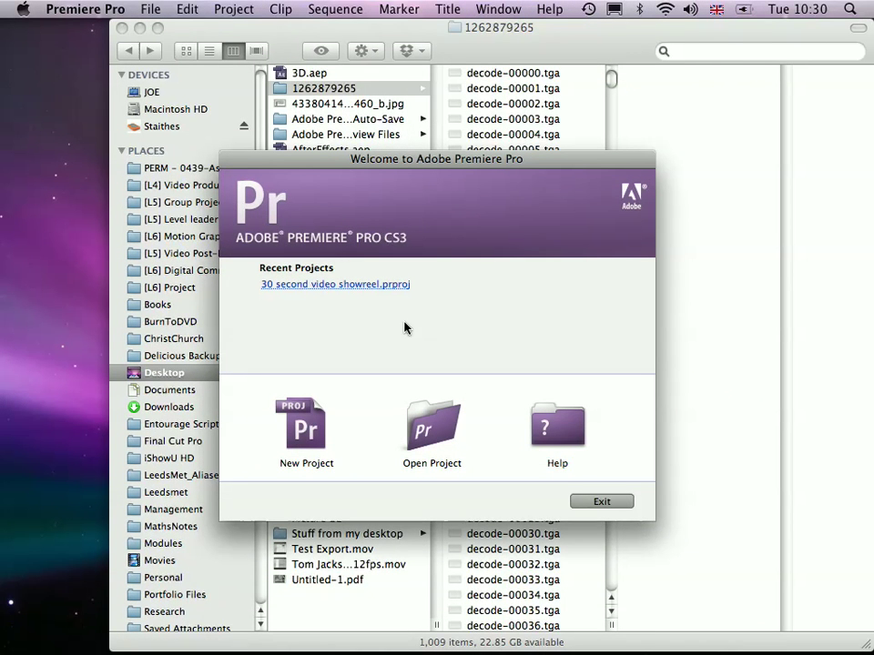
# Start a new project from the Welcome screen with the DV-PAL Standard 48kHz preset.
pyautogui.click(310, 427)
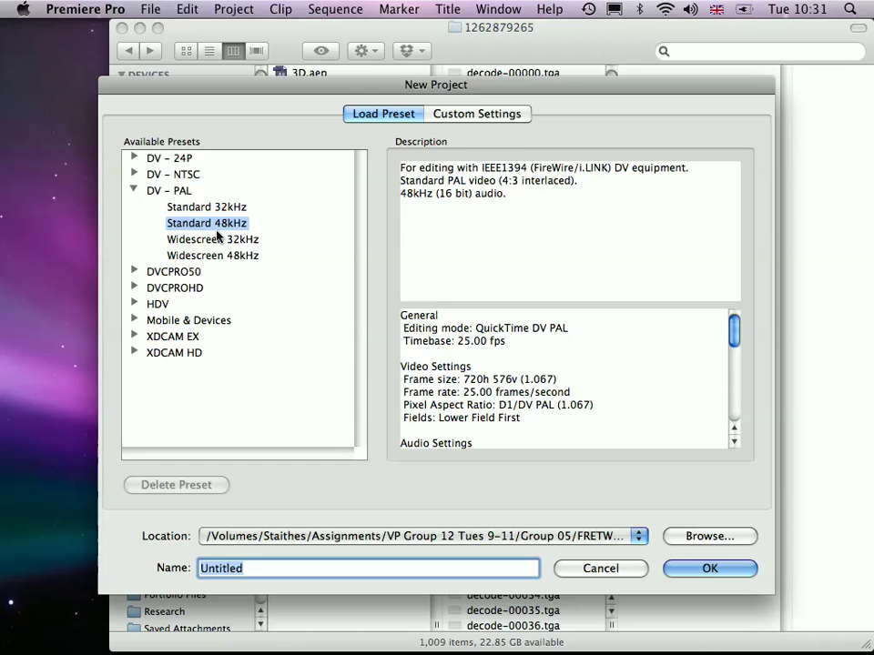
# Set the project location to a new DeleteMe folder on the Staithes drive.
pyautogui.click(704, 539)
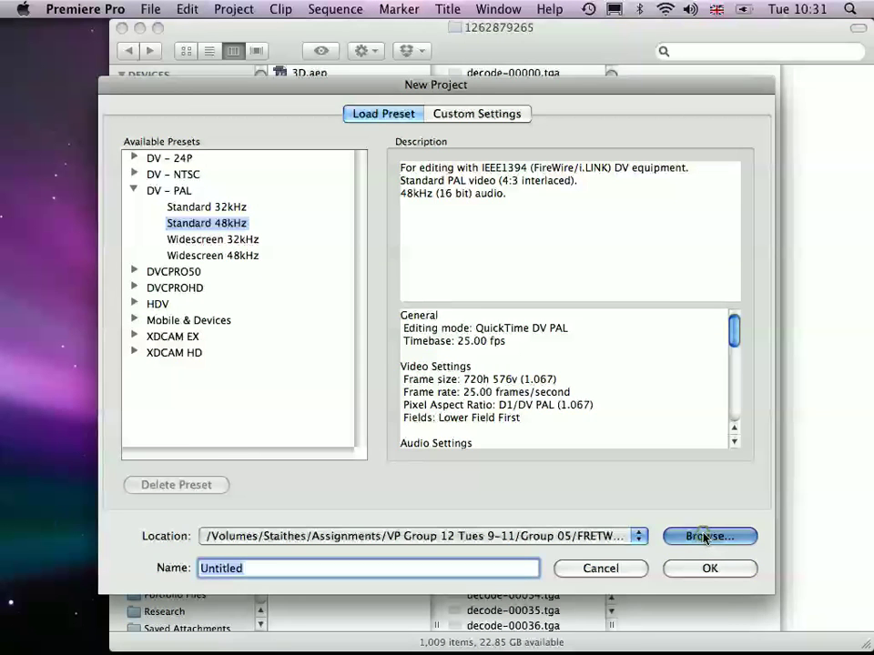
pyautogui.click(259, 208)
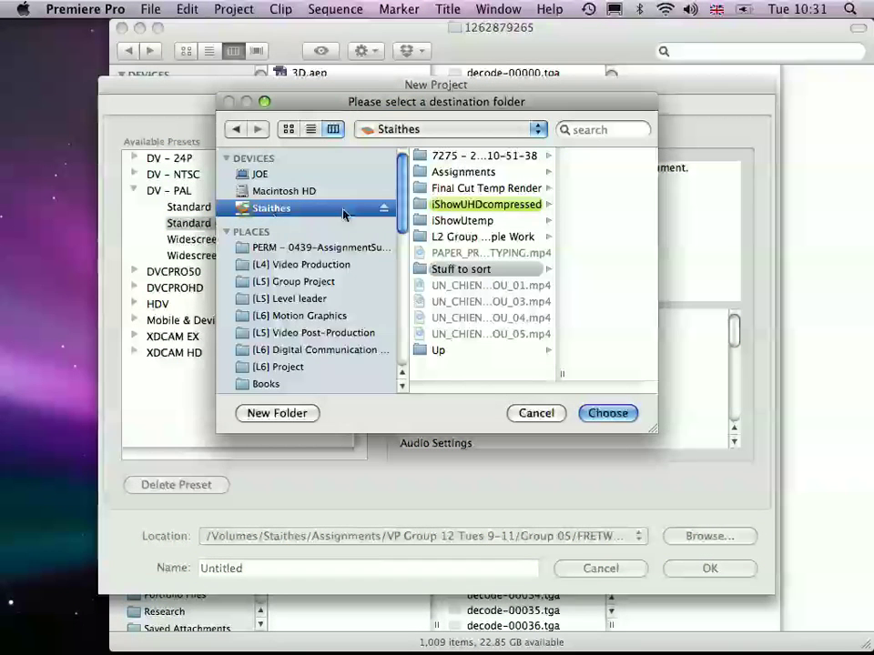
pyautogui.click(278, 414)
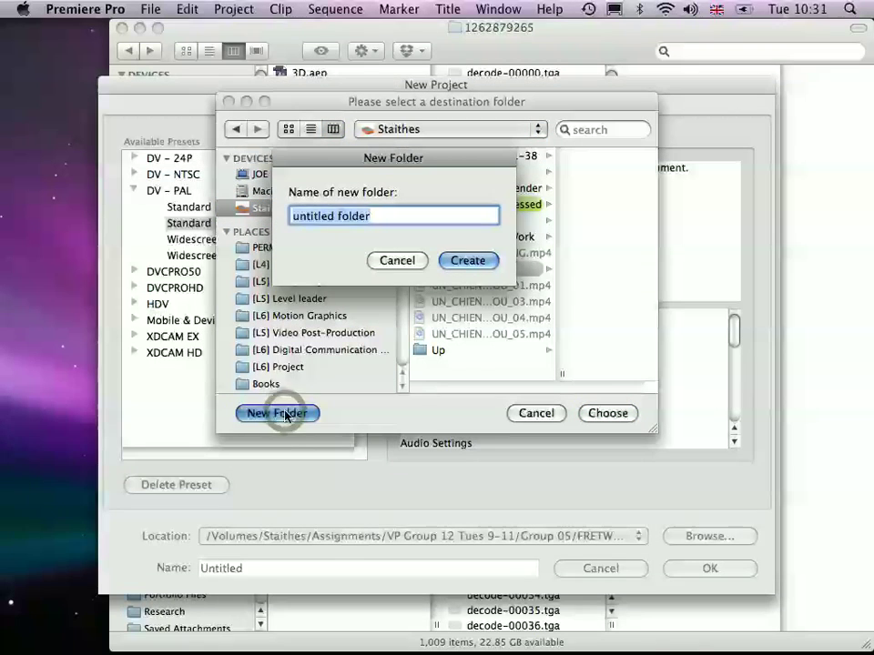
pyautogui.write('DeleteMe')
pyautogui.press('Return')
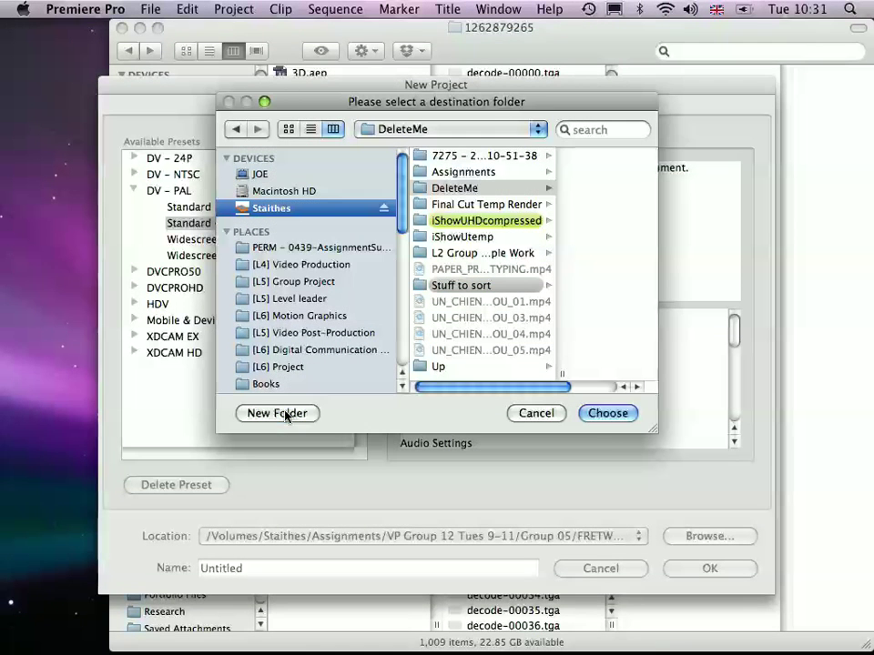
pyautogui.click(607, 414)
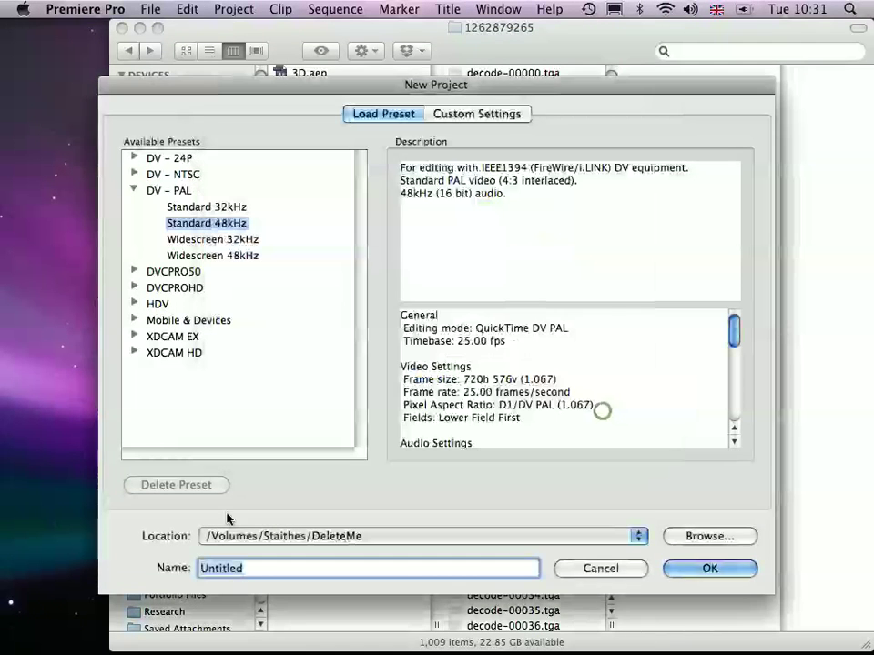
# Name the project 'Stop Motion Demo' and create it.
pyautogui.click(251, 568)
pyautogui.write('St')
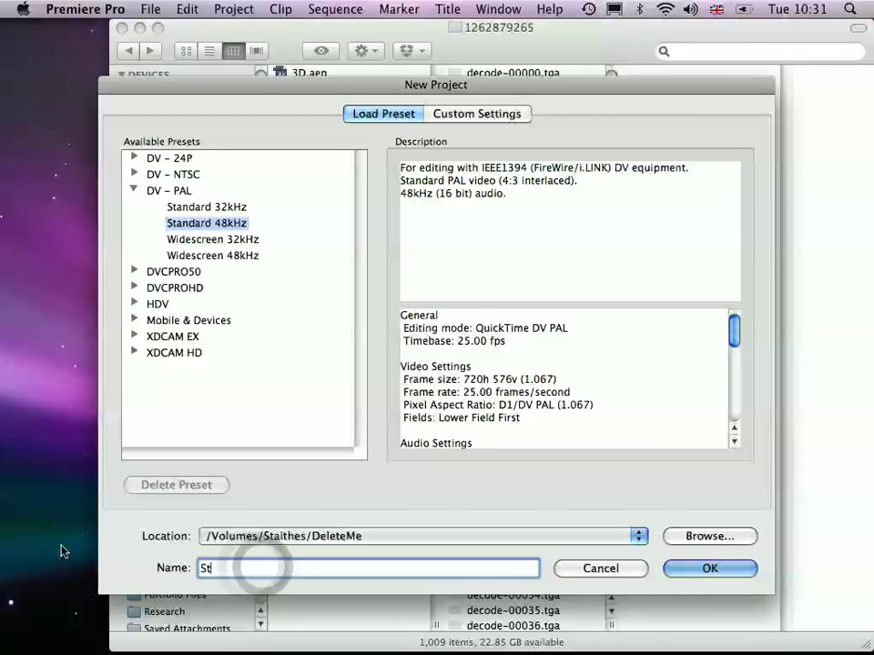
pyautogui.write('op Motion')
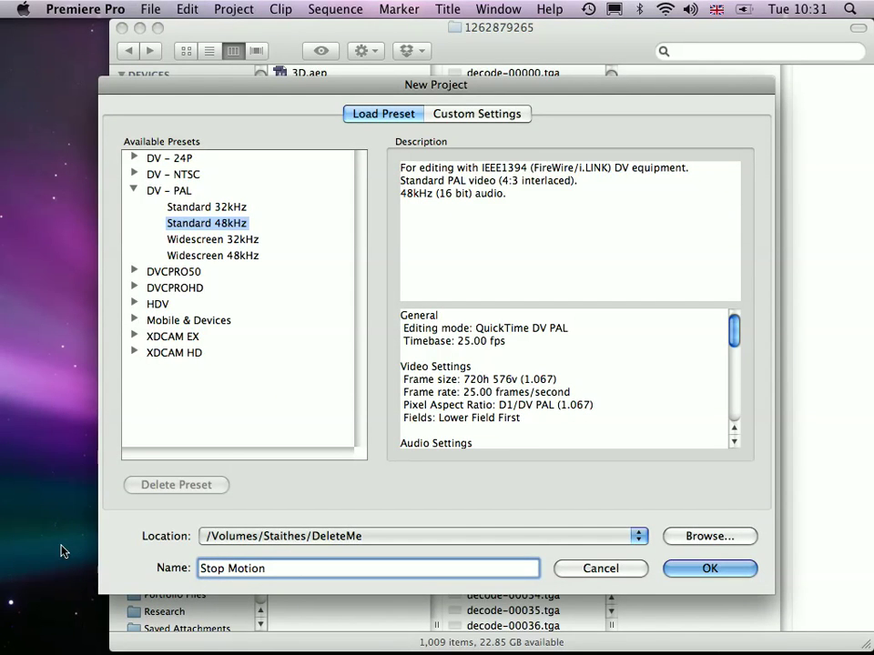
pyautogui.write(' Demo')
pyautogui.press('Return')
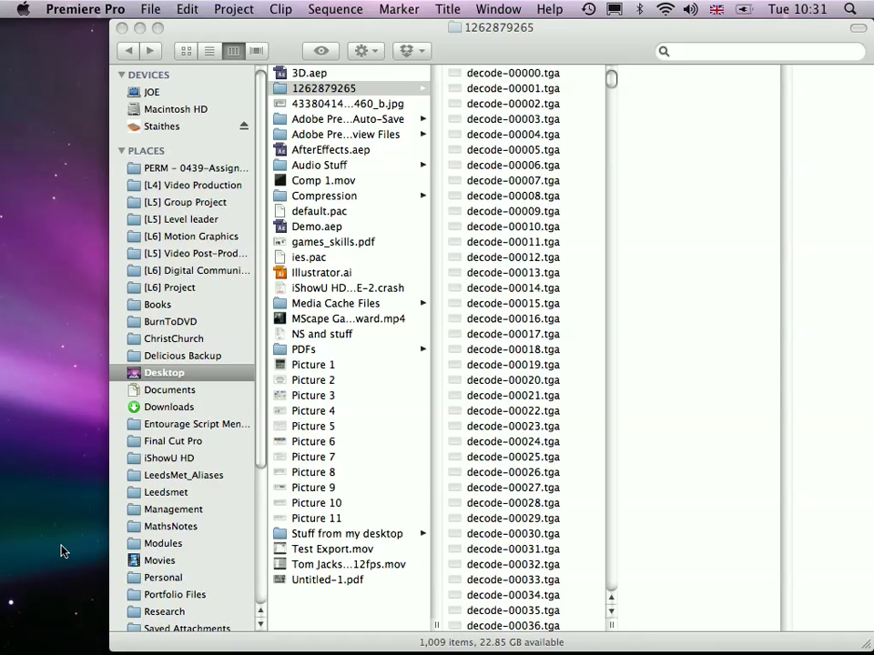
pyautogui.click(363, 89)
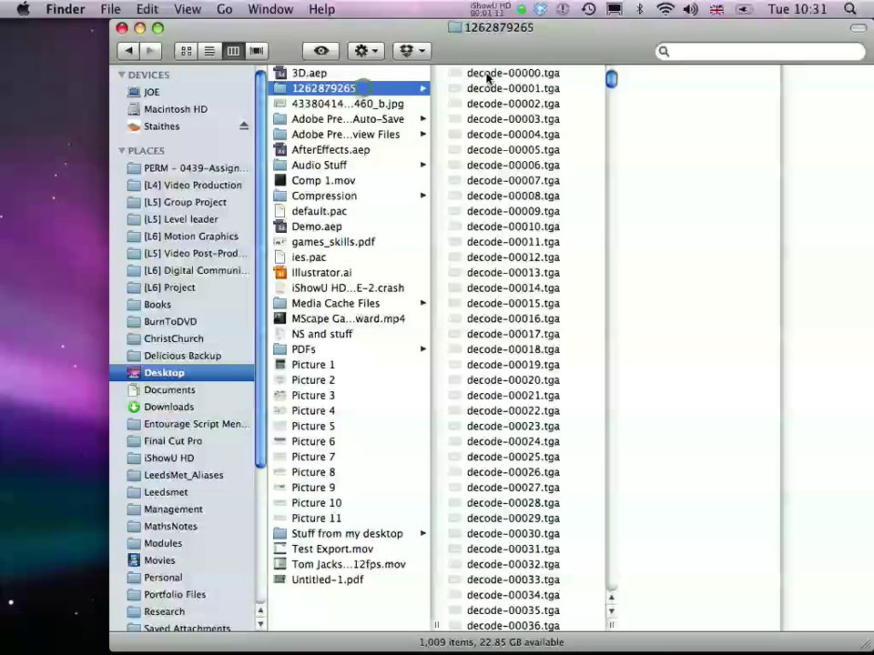
pyautogui.press('Right')
pyautogui.press('Down')
pyautogui.press('Down')
pyautogui.press('Down')
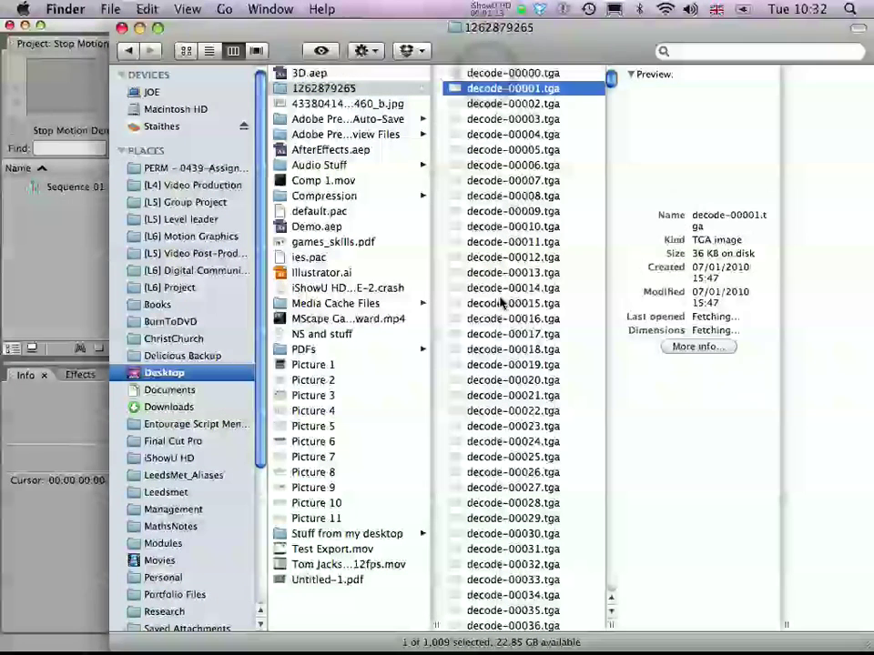
pyautogui.press('Down')
pyautogui.press('Down')
pyautogui.press('Down')
pyautogui.press('Down')
pyautogui.press('Down')
pyautogui.press('Down')
pyautogui.press('Down')
pyautogui.press('Down')
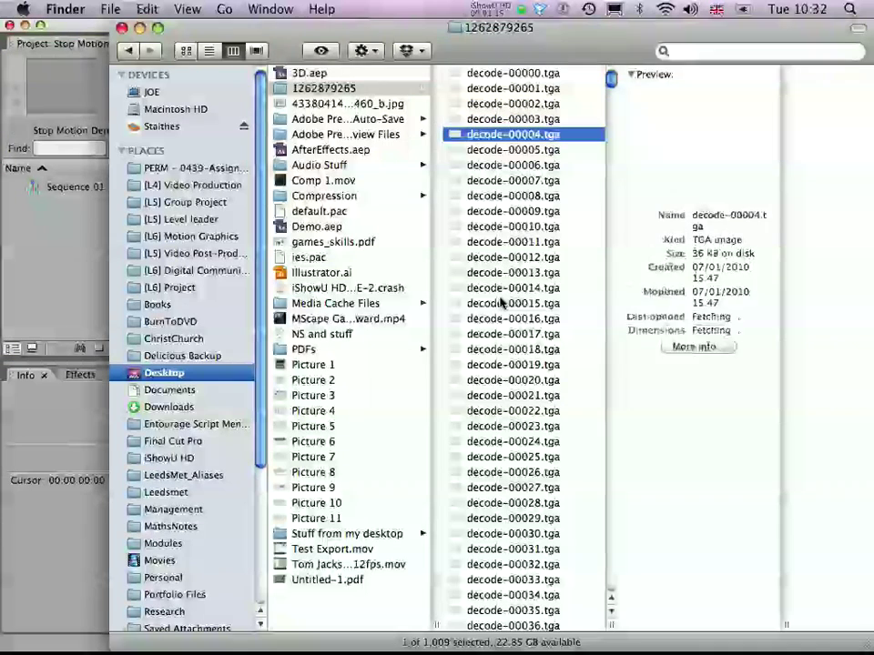
pyautogui.press('Down')
pyautogui.press('Down')
pyautogui.press('Down')
pyautogui.press('Down')
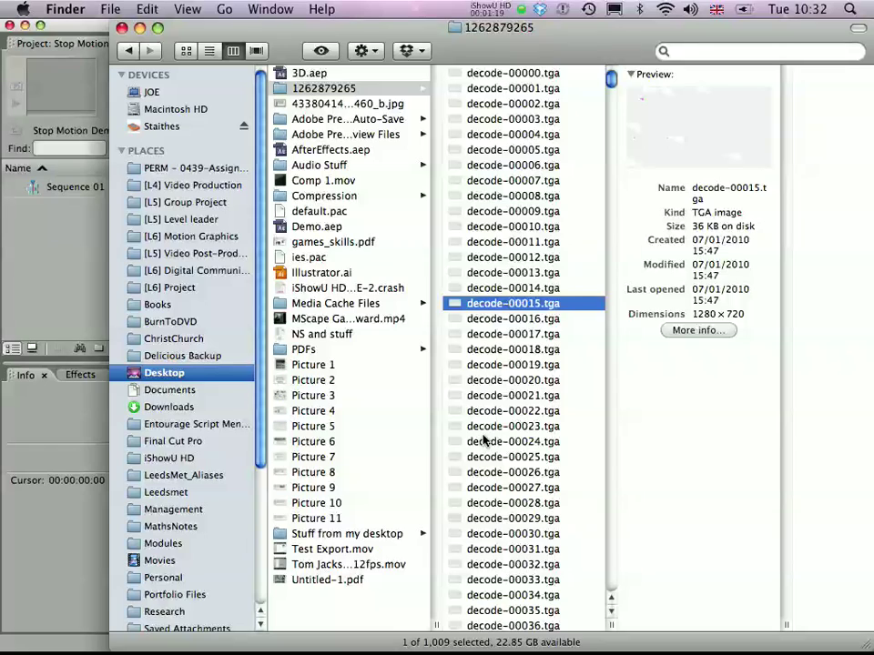
pyautogui.scroll(-15, 484, 439)
pyautogui.moveTo(611, 118); pyautogui.dragTo(611, 463)
# Preview late frames decode-00757 to decode-00763 as 1280 × 720 images, then return to Premiere.
pyautogui.click(538, 452)
pyautogui.keyDown('shift'); pyautogui.click(537, 440); pyautogui.keyUp('shift')
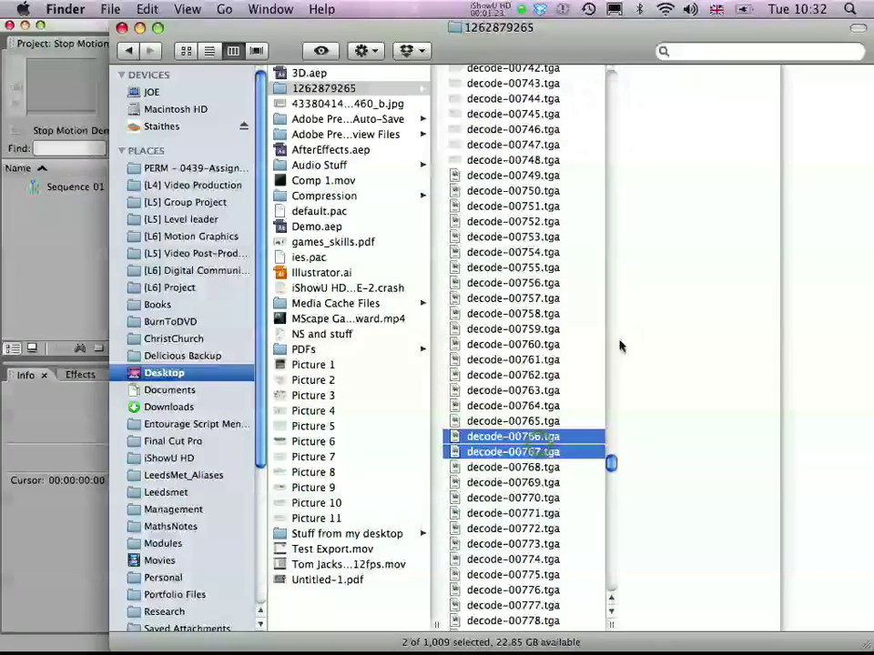
pyautogui.click(513, 376)
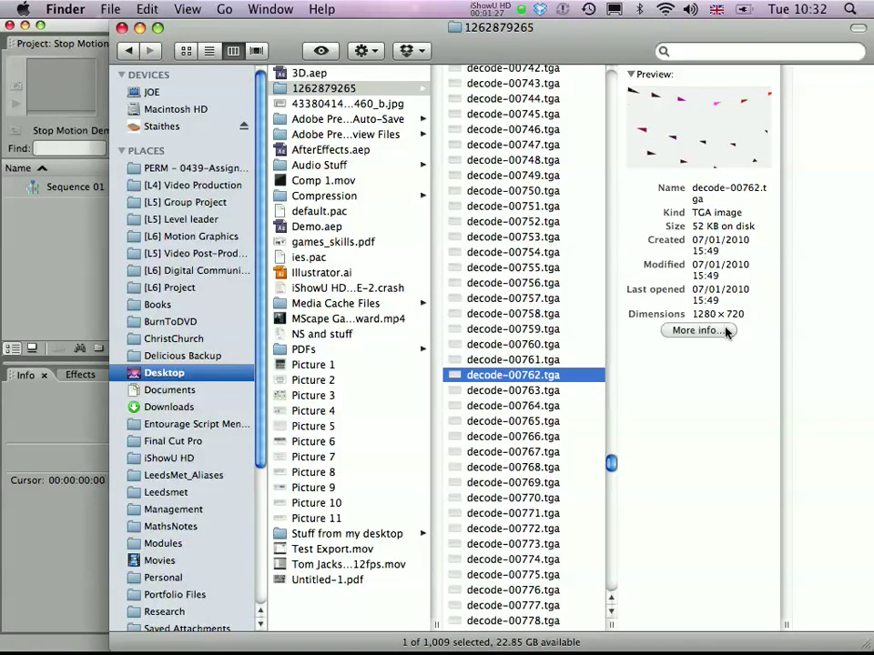
pyautogui.click(516, 298)
pyautogui.click(492, 362)
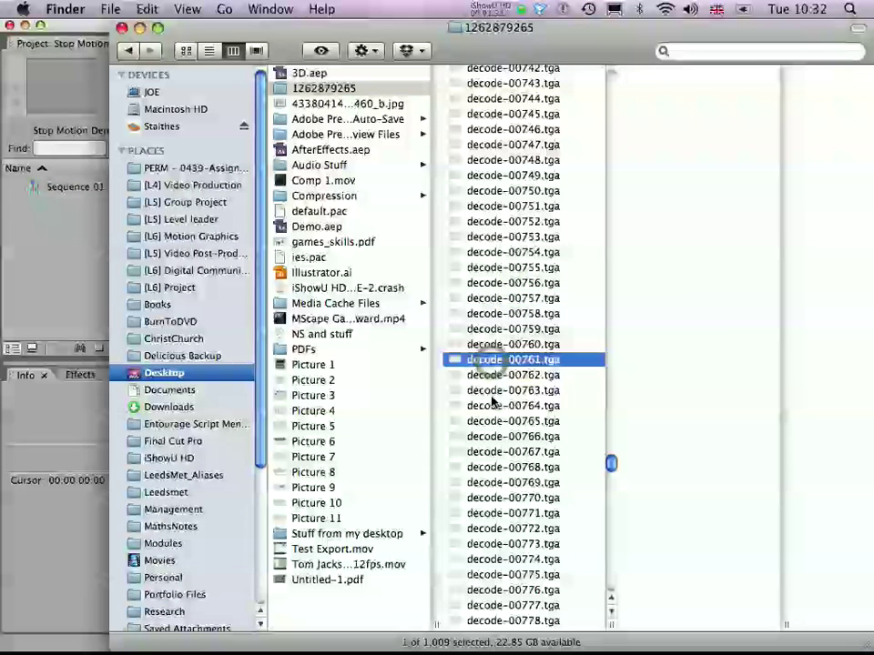
pyautogui.click(494, 390)
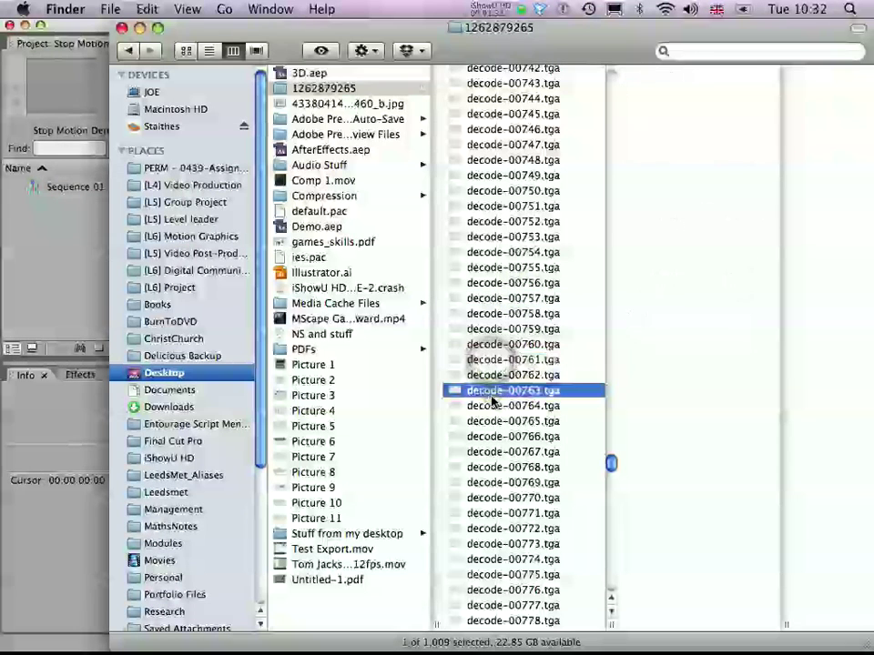
pyautogui.click(57, 264)
pyautogui.doubleClick(33, 189)
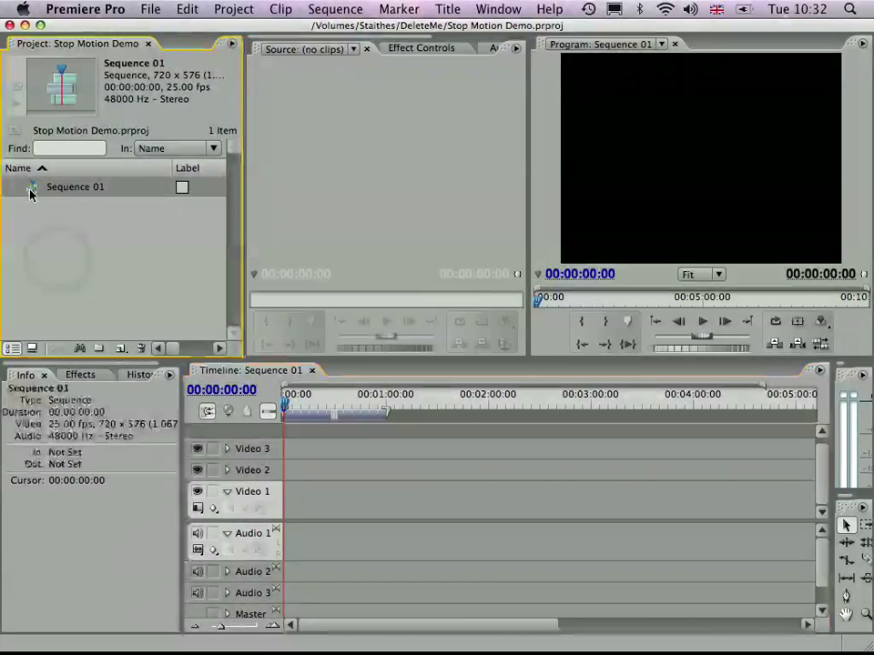
pyautogui.click(151, 9)
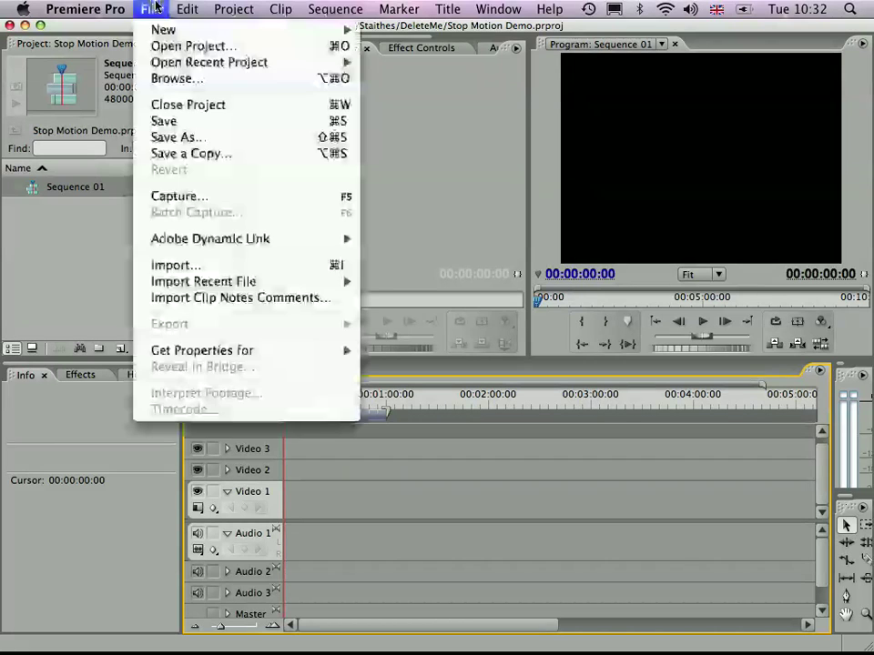
pyautogui.click(170, 267)
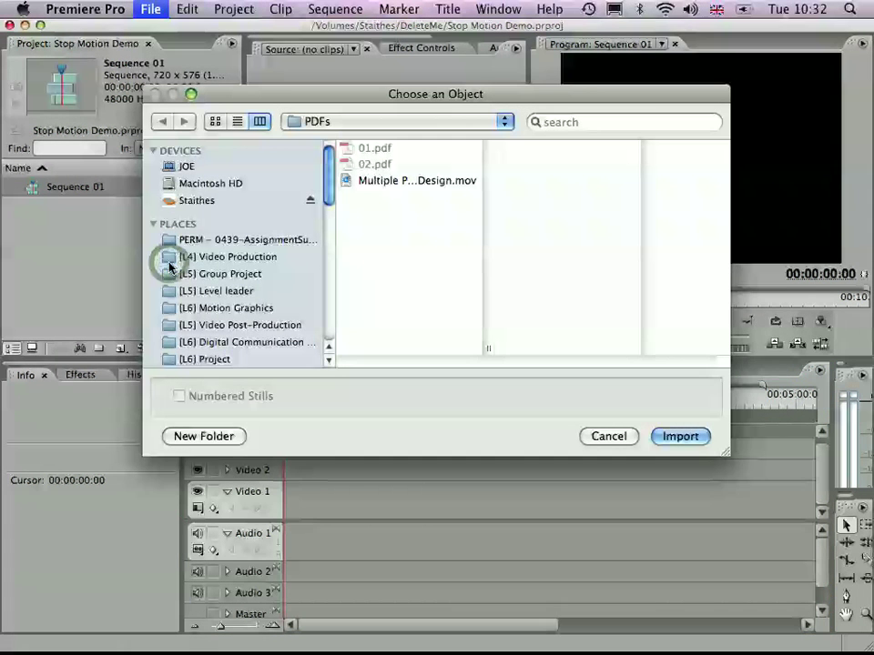
pyautogui.scroll(-5, 188, 307)
pyautogui.click(187, 313)
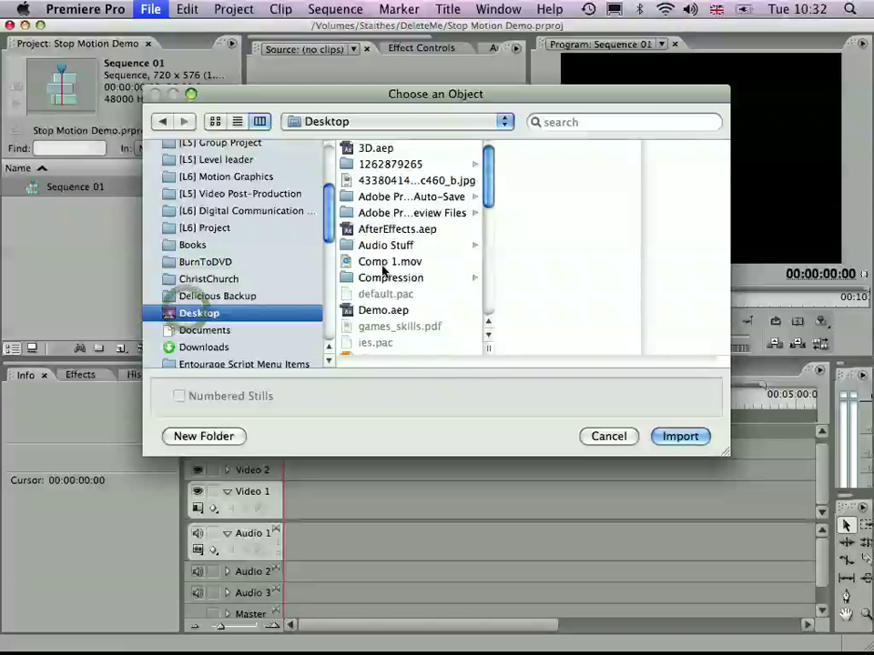
pyautogui.click(367, 164)
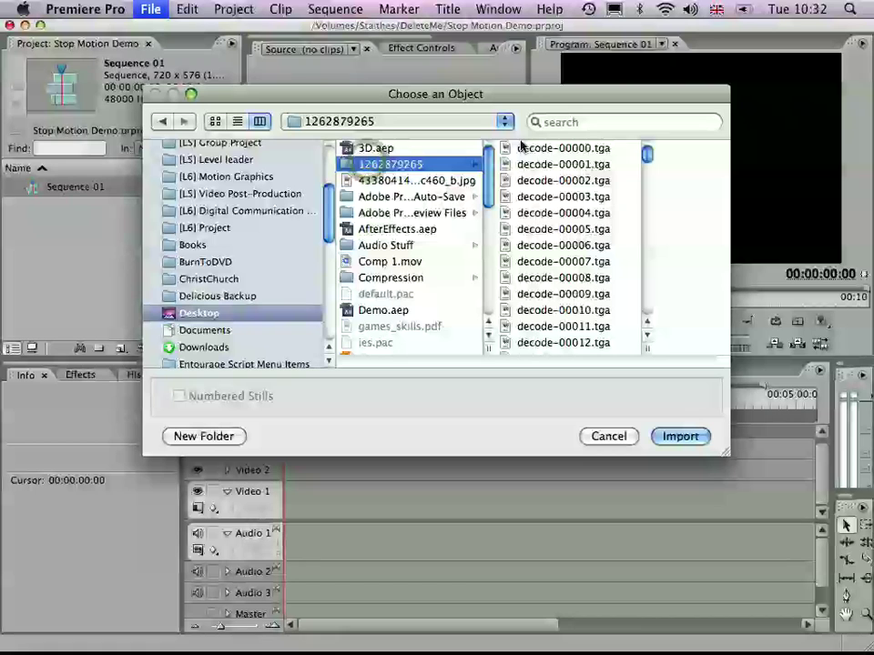
pyautogui.click(526, 150)
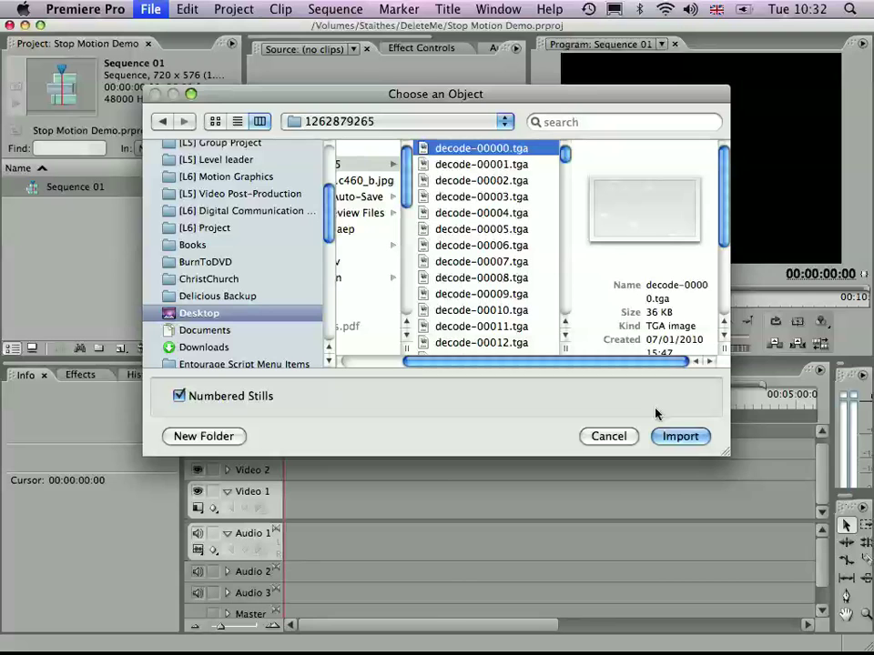
pyautogui.click(673, 437)
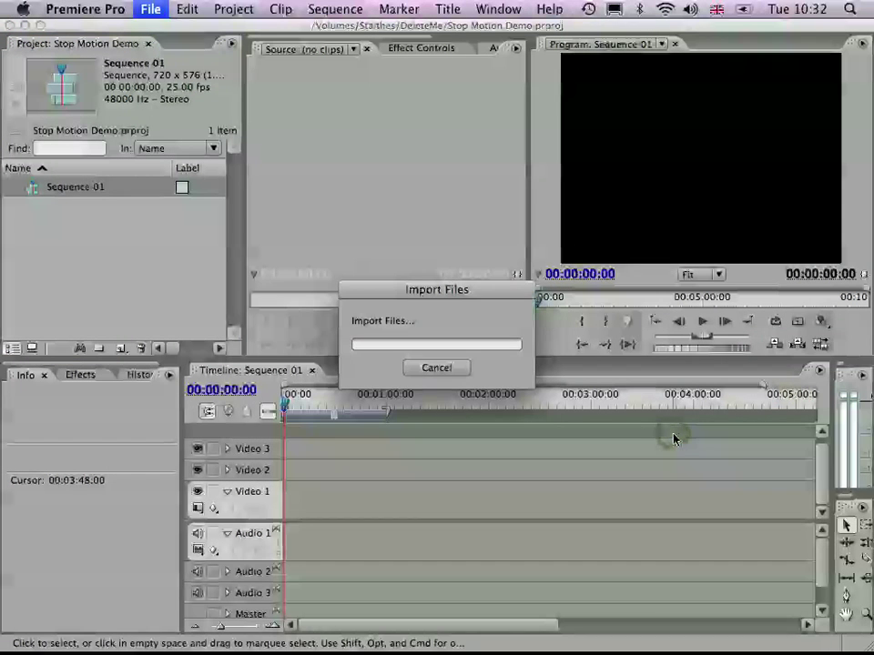
# Open the 00:00:40:09 decode-00000.tga clip in the Source monitor and scrub through its frames.
pyautogui.click(674, 440)
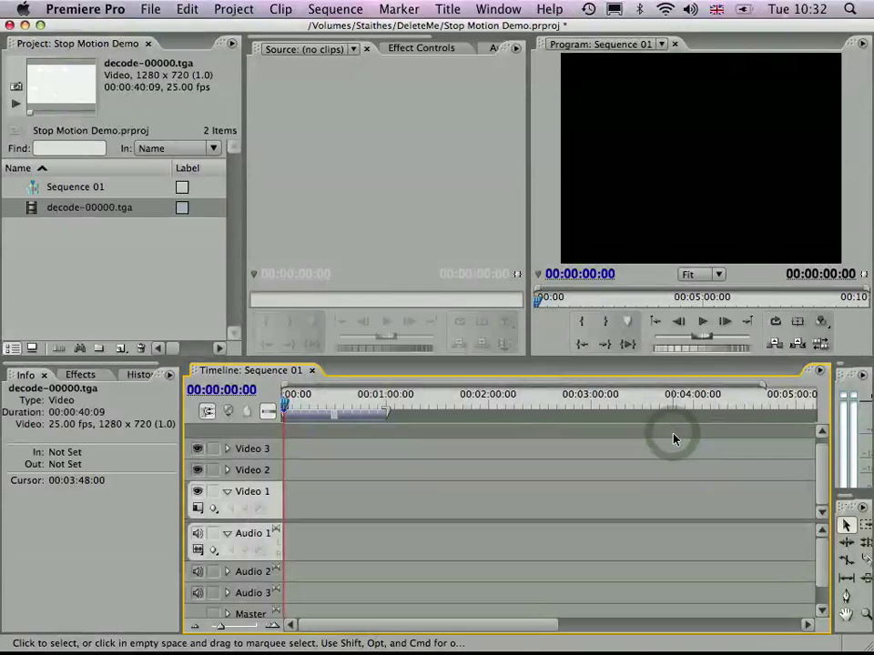
pyautogui.doubleClick(31, 209)
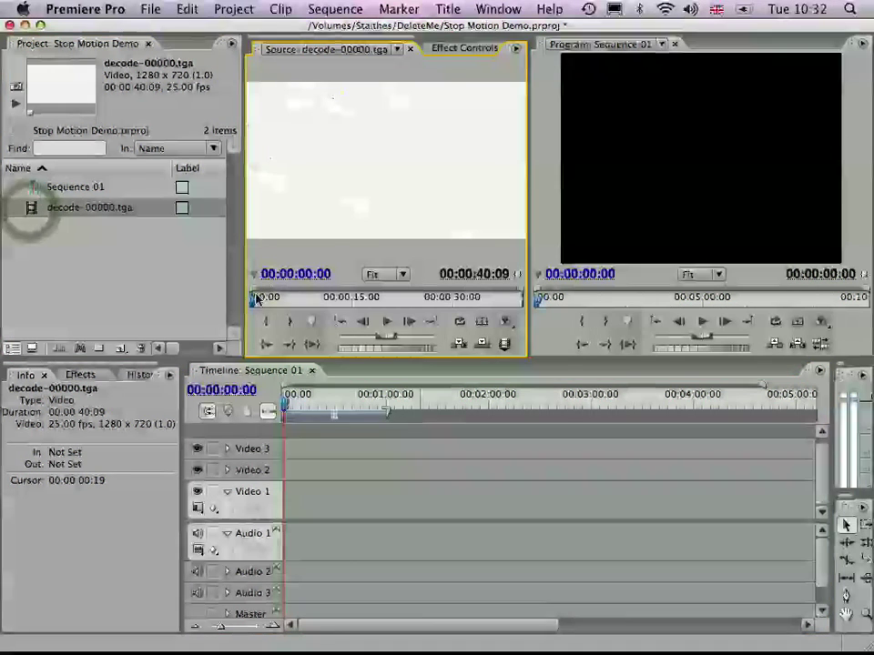
pyautogui.moveTo(256, 306)
pyautogui.mouseDown()
pyautogui.moveTo(504, 304)
pyautogui.moveTo(257, 309)
pyautogui.mouseUp()
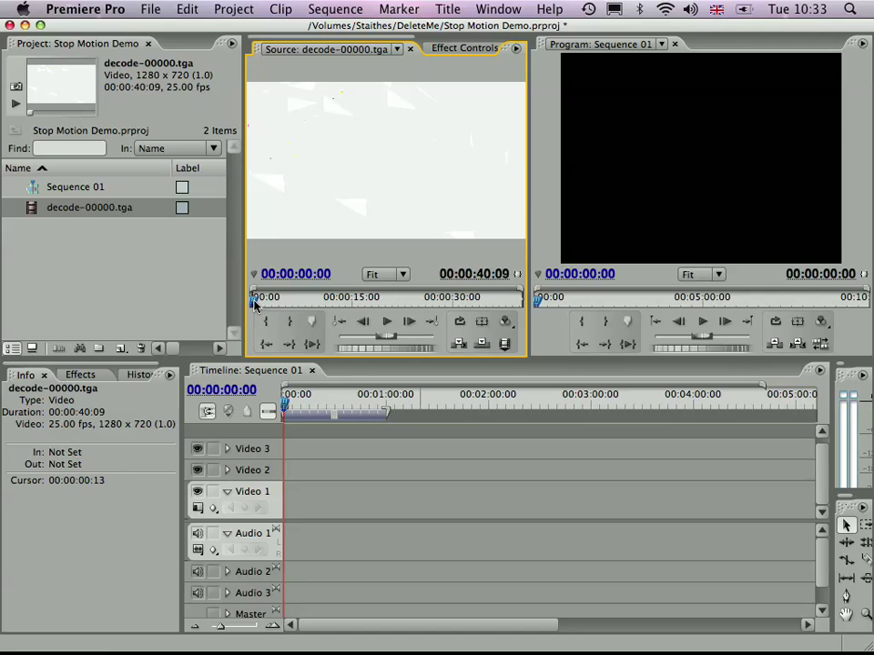
pyautogui.moveTo(255, 306)
pyautogui.mouseDown()
pyautogui.moveTo(373, 301)
pyautogui.moveTo(248, 305)
pyautogui.mouseUp()
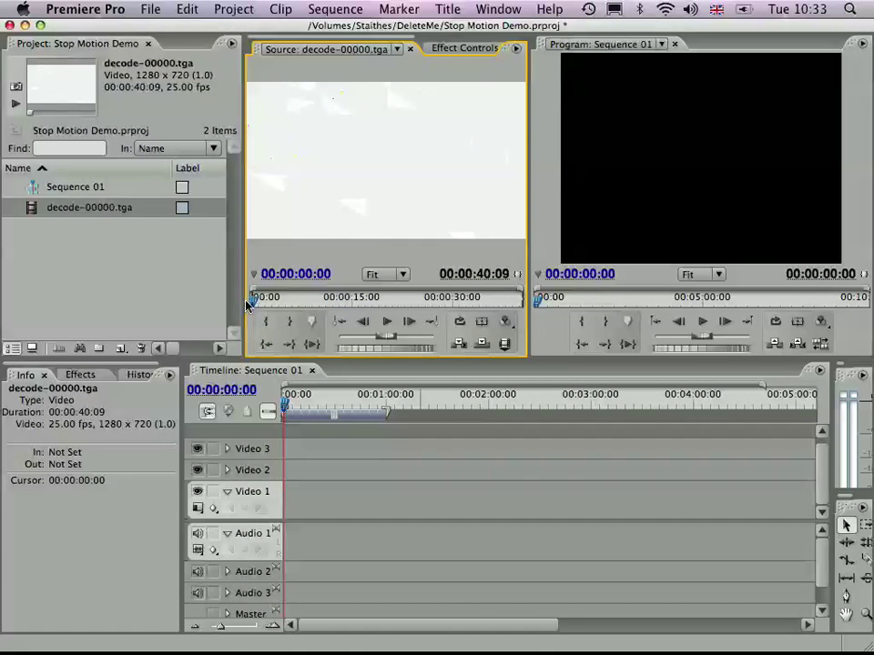
pyautogui.click(101, 297)
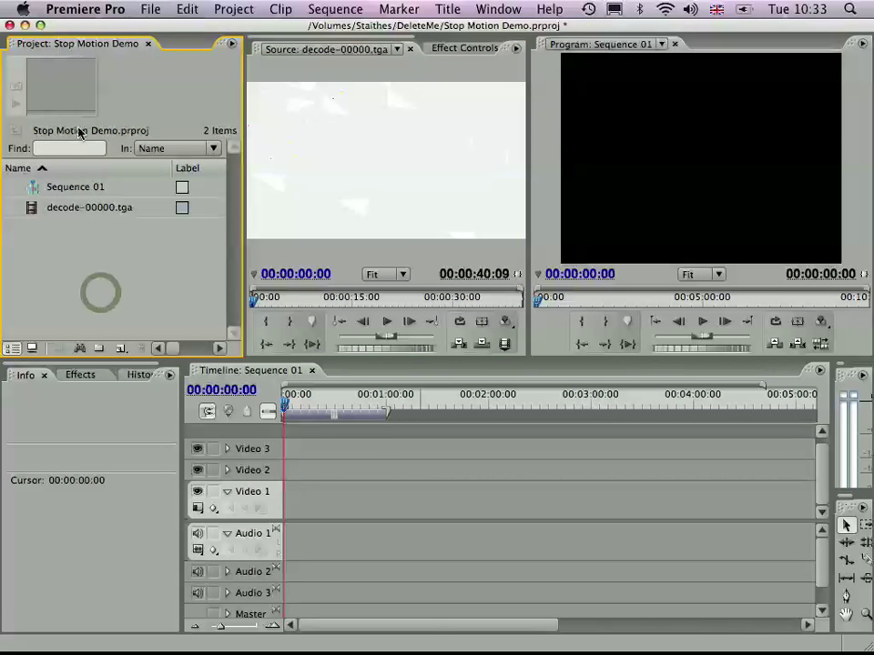
pyautogui.click(86, 10)
pyautogui.moveTo(91, 56)
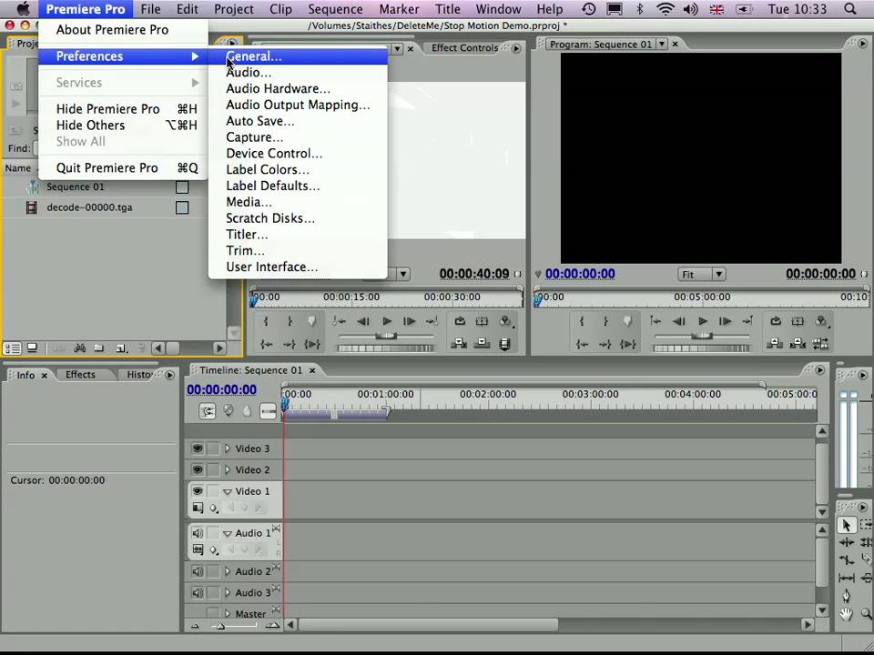
pyautogui.click(229, 59)
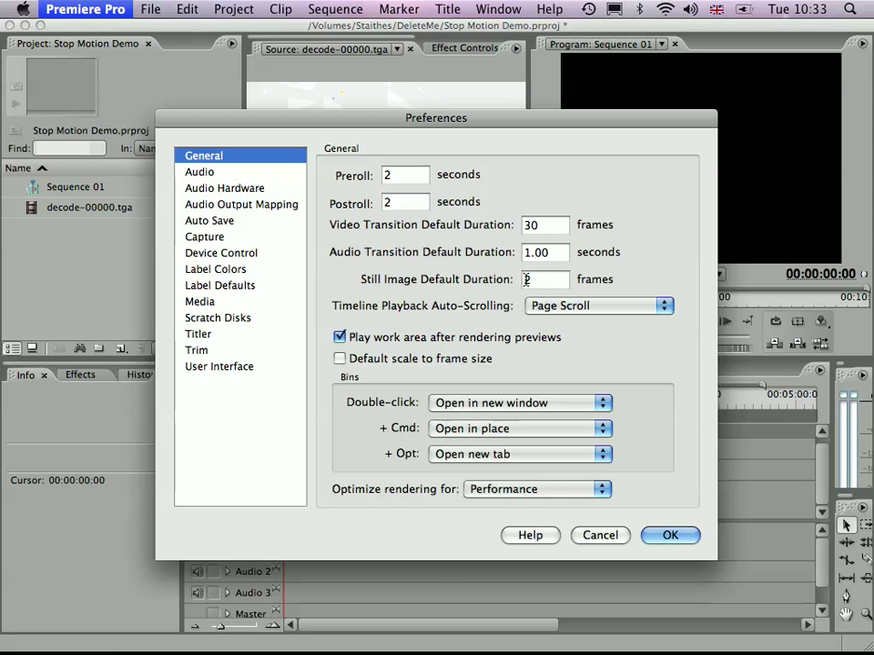
pyautogui.doubleClick(531, 279)
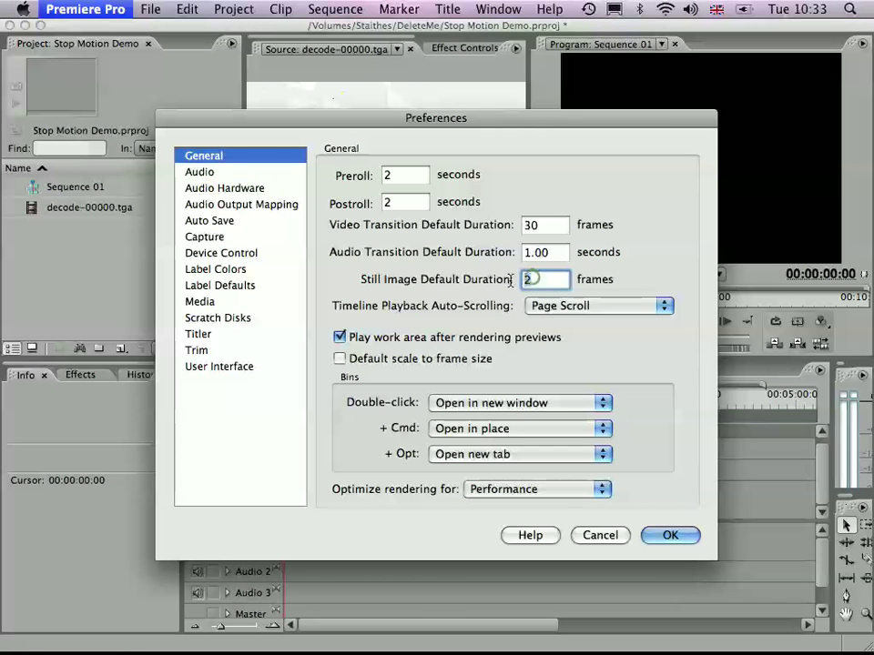
pyautogui.write('1')
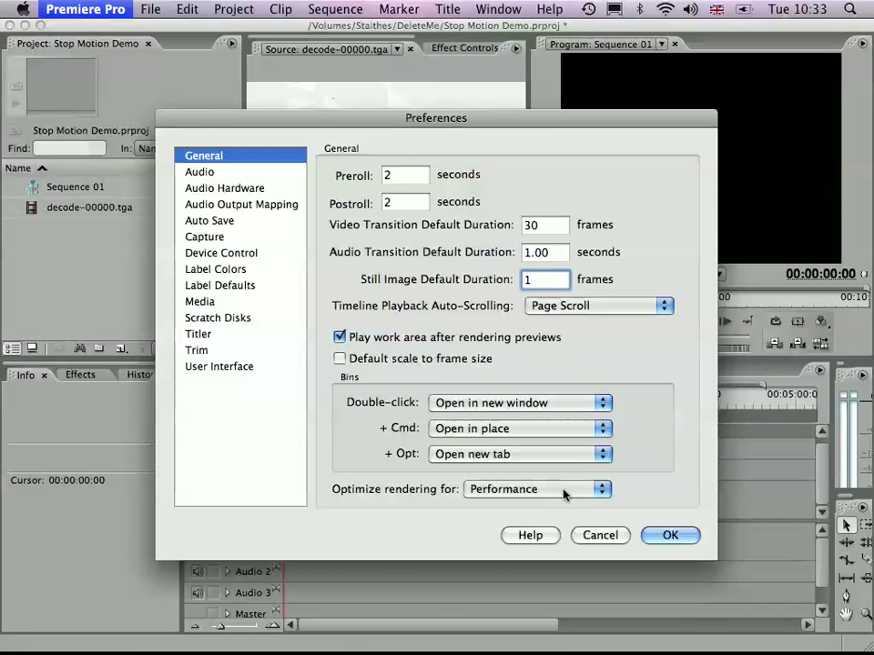
pyautogui.doubleClick(540, 279)
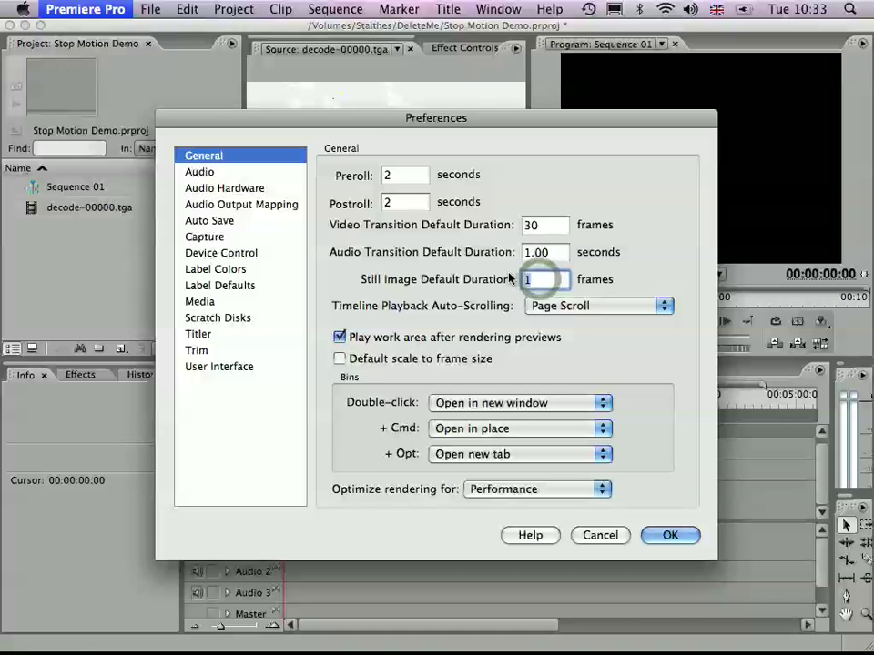
pyautogui.write('2')
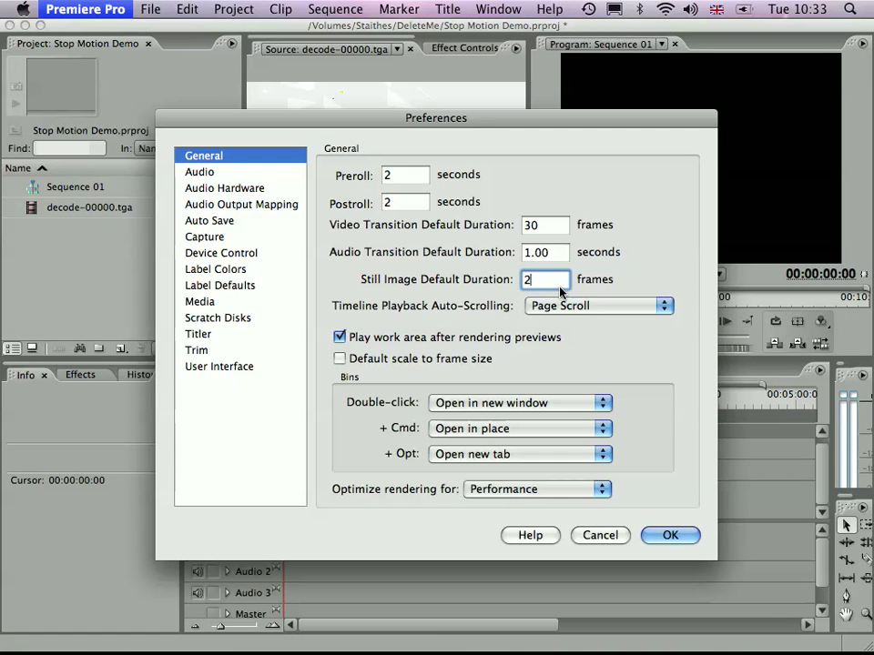
pyautogui.click(657, 535)
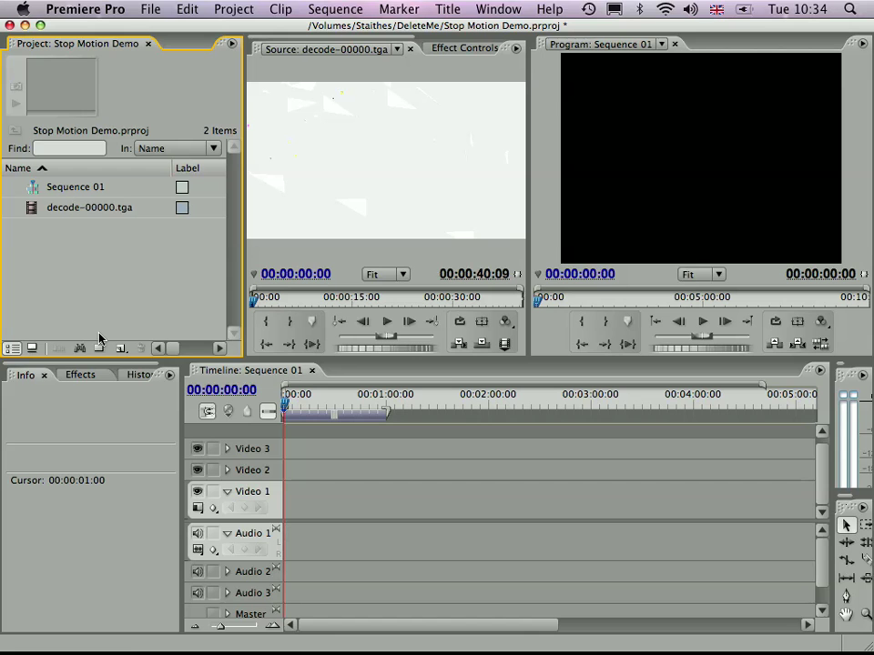
# Place decode-00000.tga on Video 1 of Sequence 01, scrub to preview it, and select the clip.
pyautogui.moveTo(35, 212); pyautogui.dragTo(288, 504)
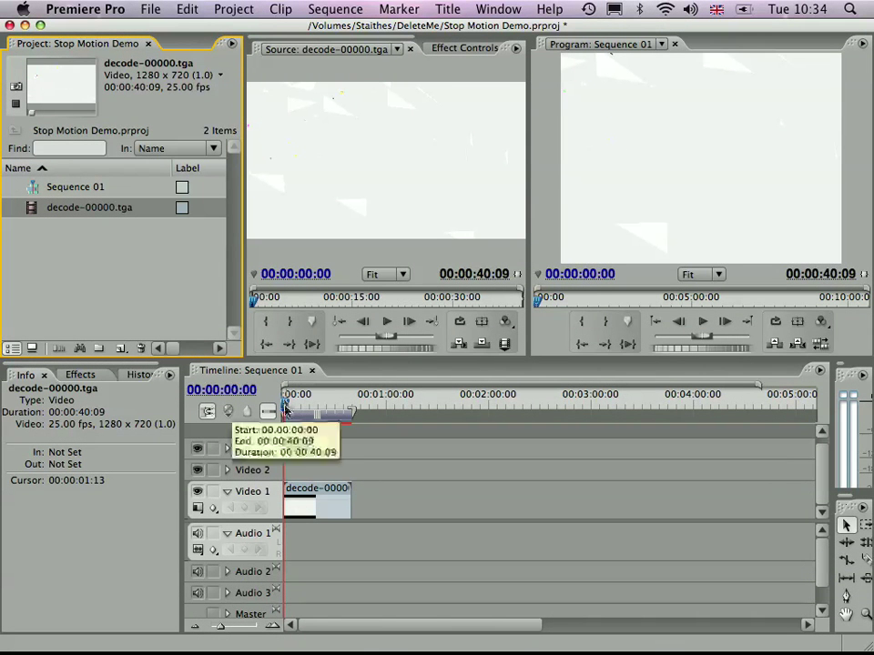
pyautogui.click(292, 407)
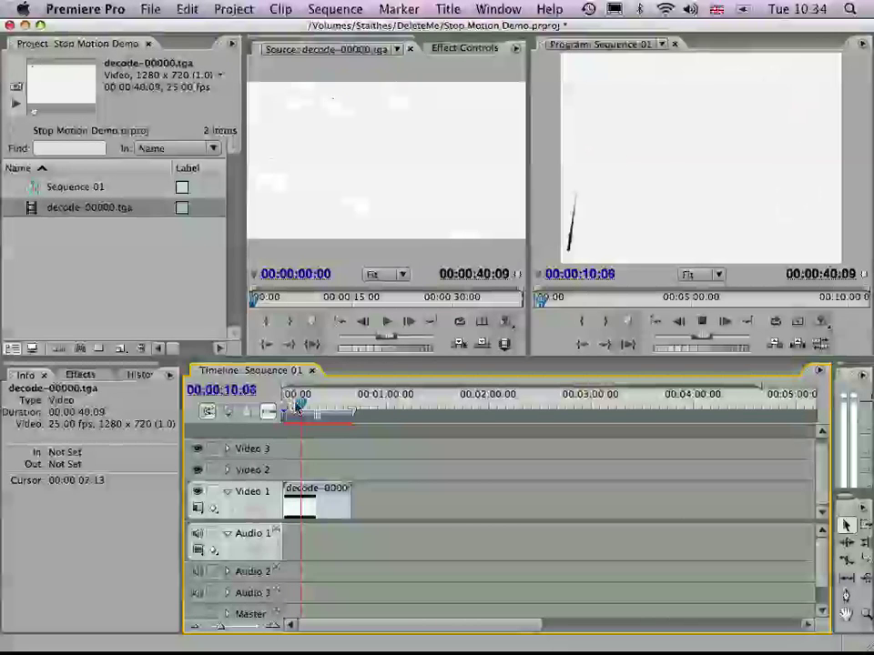
pyautogui.click(87, 250)
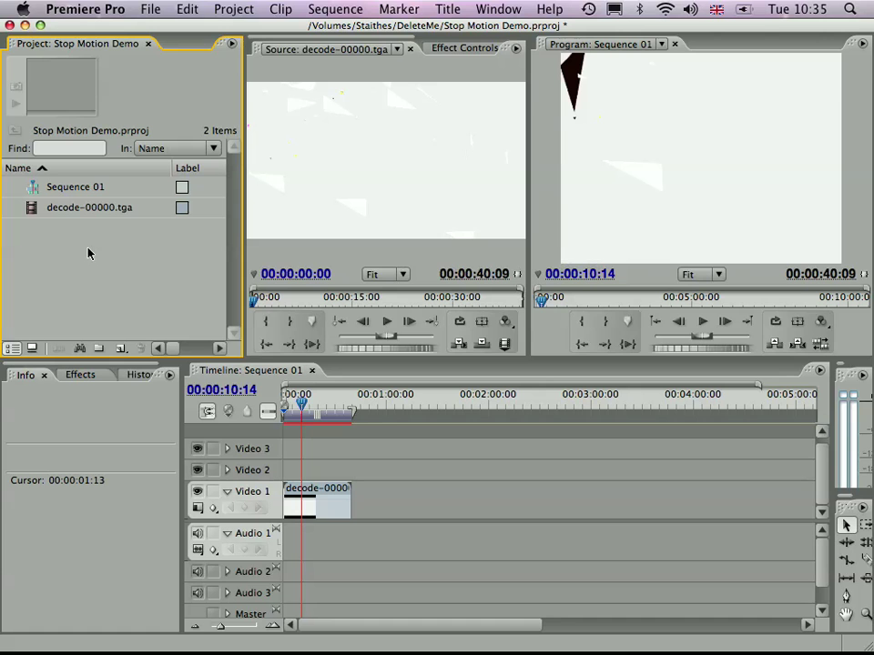
pyautogui.click(282, 406)
pyautogui.moveTo(282, 407); pyautogui.dragTo(310, 417)
pyautogui.moveTo(350, 497)
pyautogui.mouseDown()
pyautogui.moveTo(313, 491)
pyautogui.moveTo(384, 507)
pyautogui.moveTo(364, 506)
pyautogui.mouseUp()
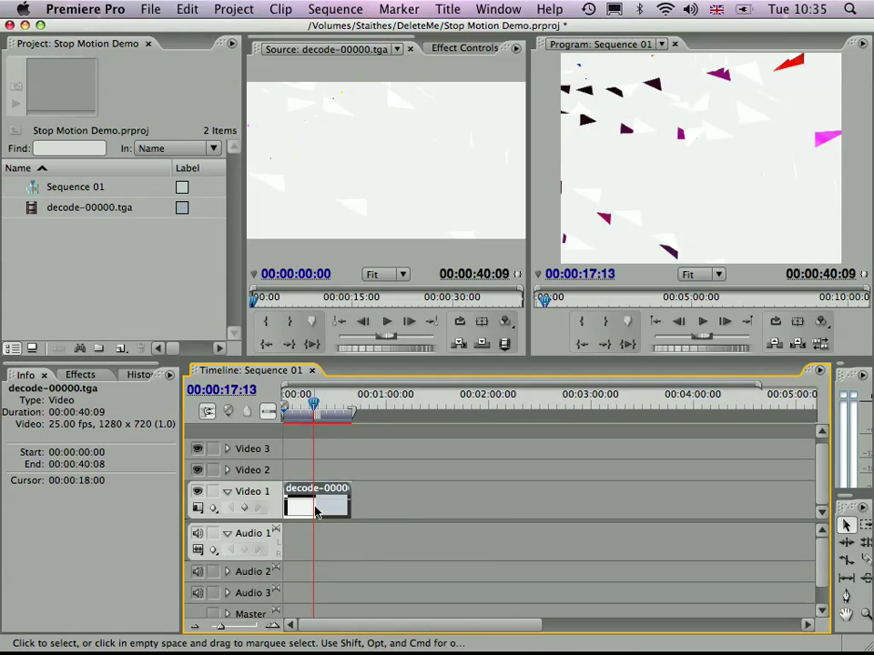
# Set the clip's Speed/Duration to 00:00:20:00, speeding it to 201.79%.
pyautogui.rightClick(316, 512)
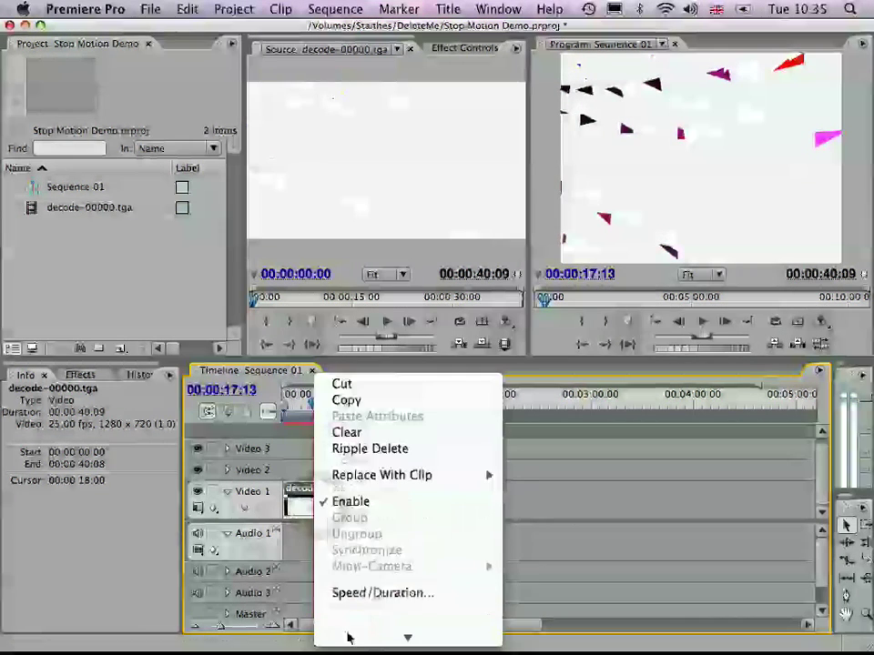
pyautogui.click(351, 593)
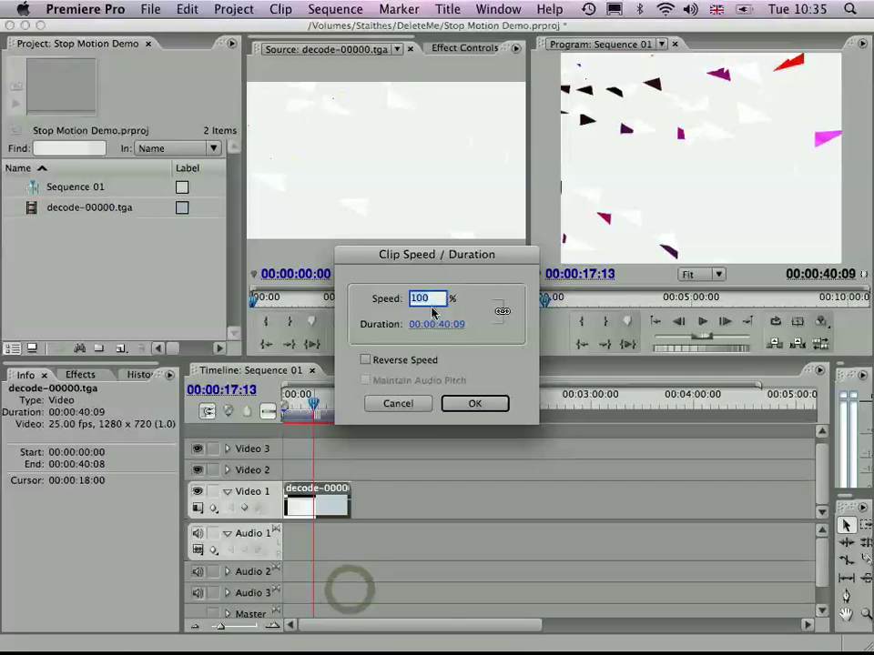
pyautogui.click(434, 324)
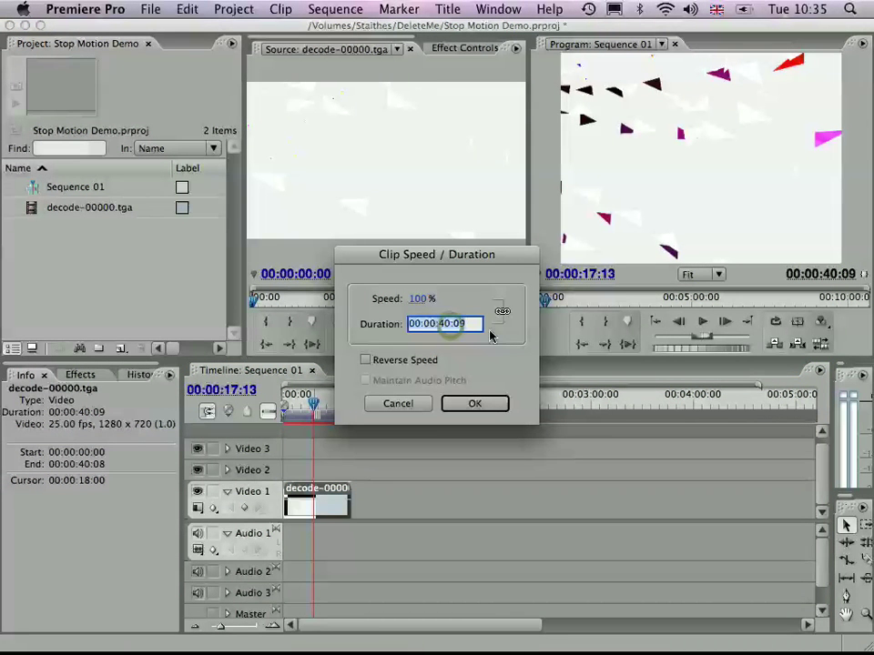
pyautogui.write('2000')
pyautogui.press('Tab')
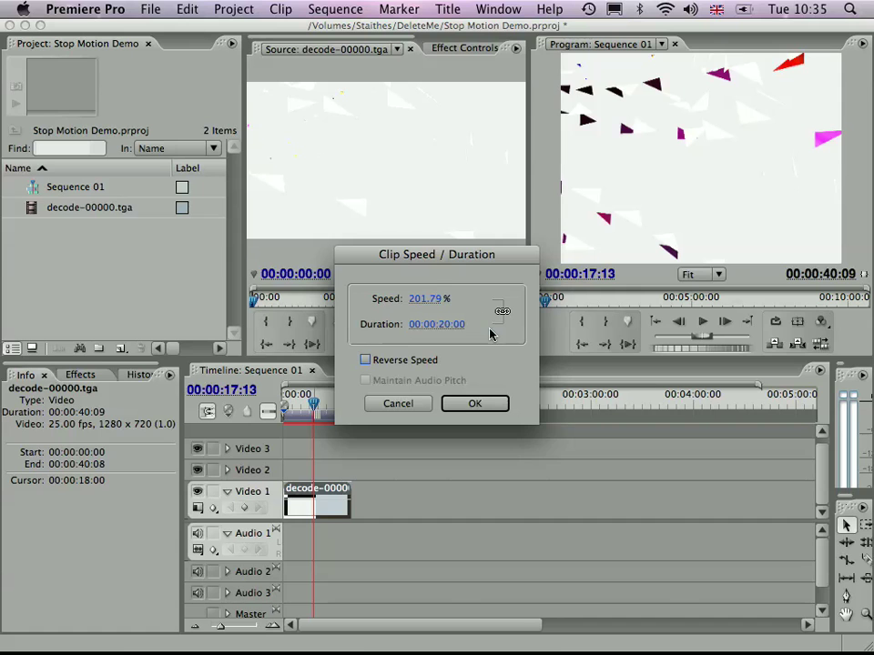
pyautogui.press('Return')
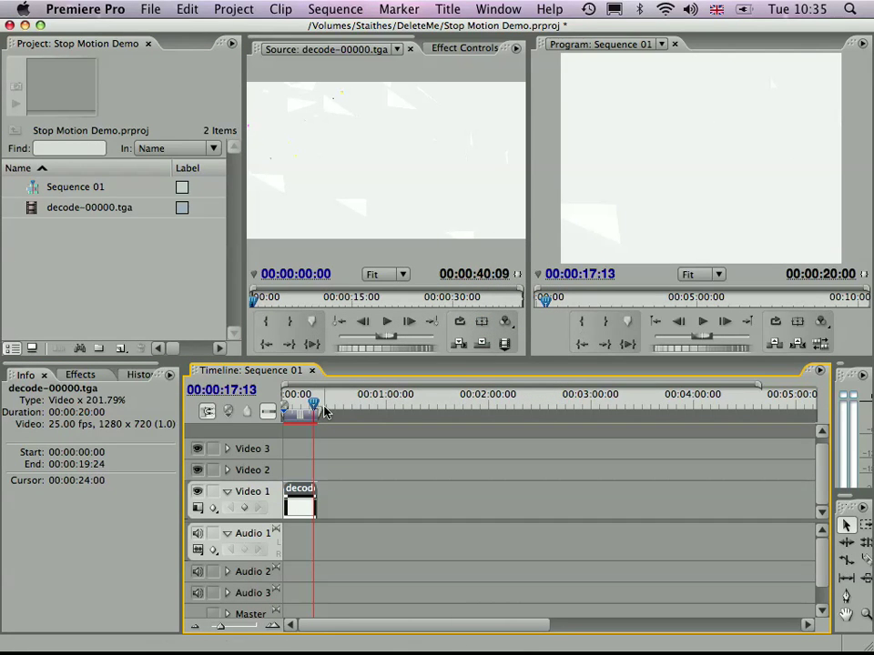
# Start and cancel a preview render, then move the playhead to 00:00:10:13.
pyautogui.press('Return')
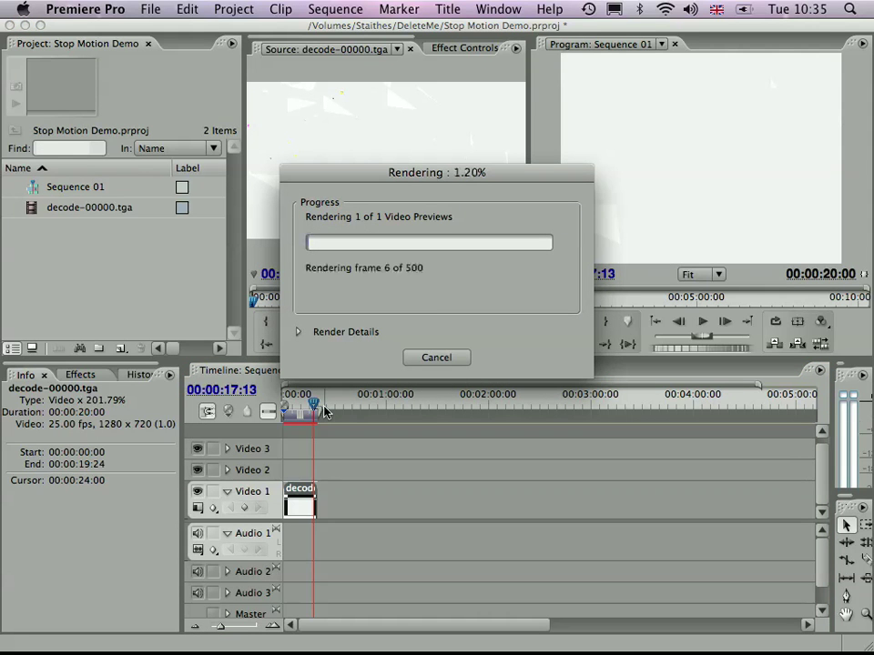
pyautogui.click(435, 356)
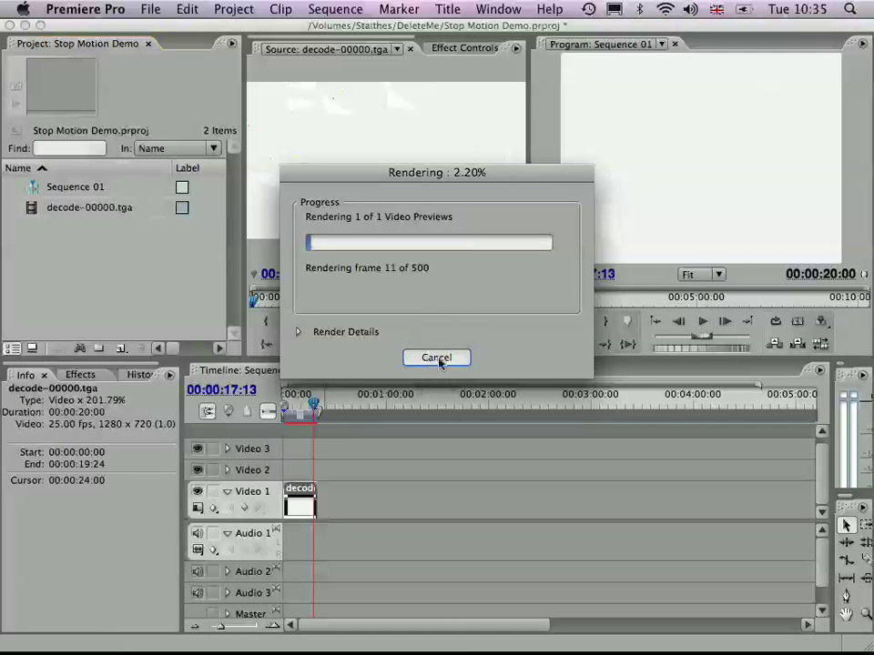
pyautogui.moveTo(314, 409); pyautogui.dragTo(302, 406)
# At 25% Program monitor zoom, drag the clip's corner handle to scale it to the frame, then render.
pyautogui.click(718, 275)
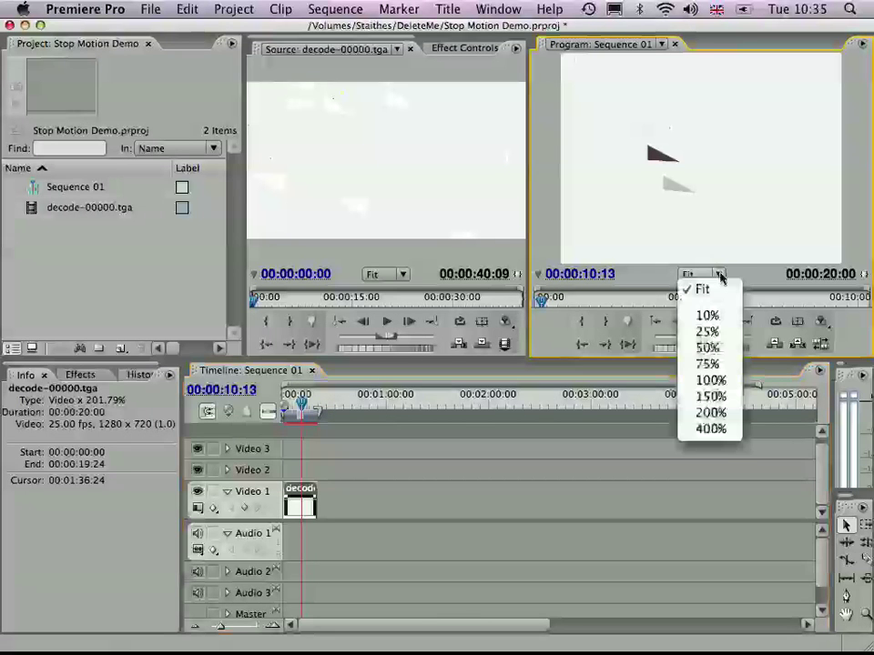
pyautogui.click(708, 331)
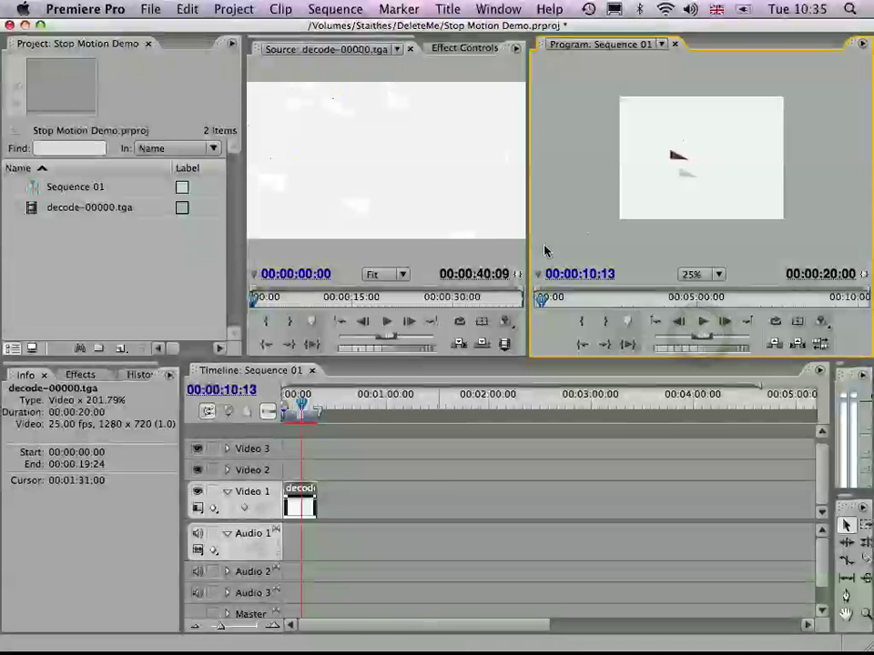
pyautogui.click(679, 177)
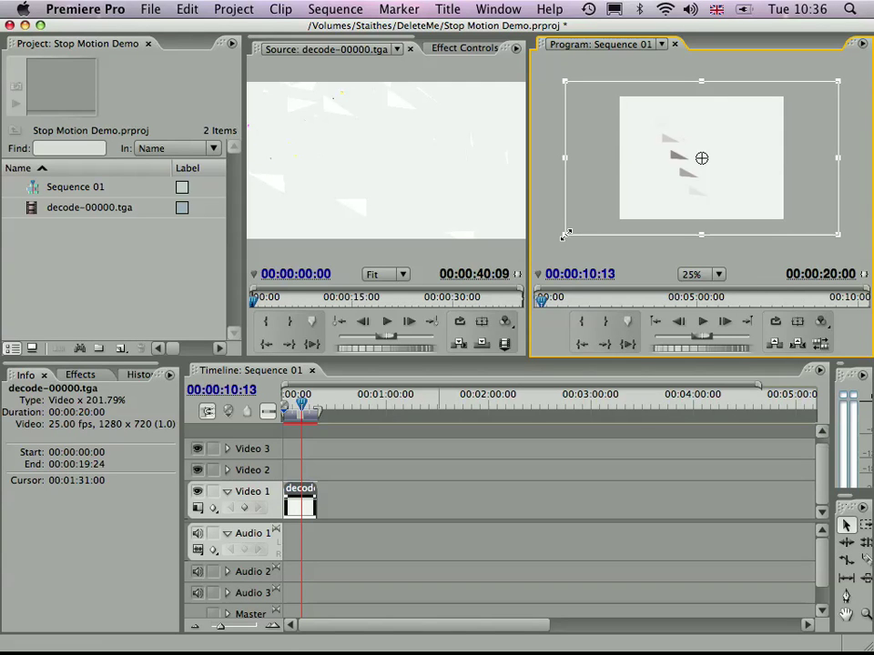
pyautogui.moveTo(566, 235); pyautogui.dragTo(612, 222)
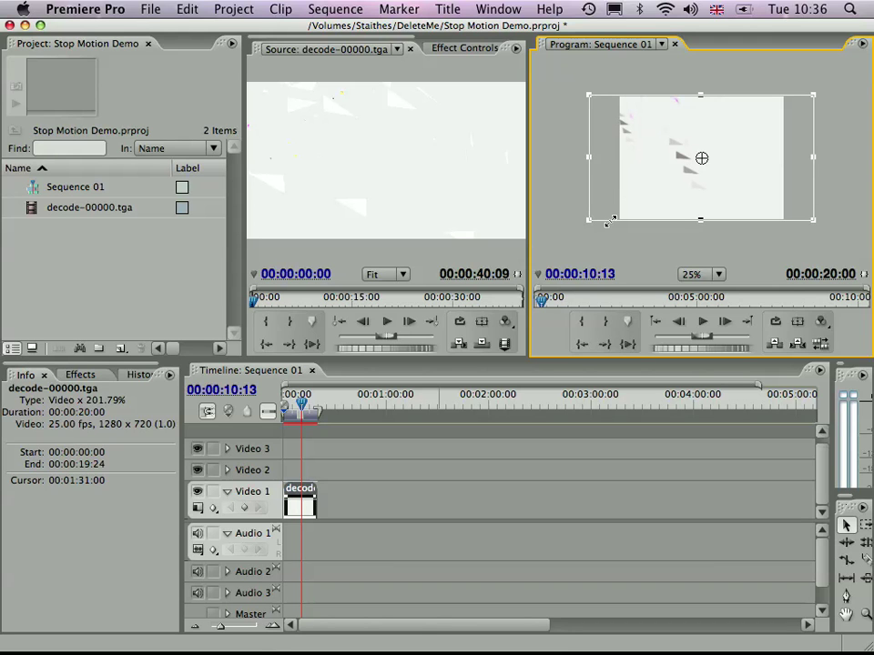
pyautogui.moveTo(611, 221); pyautogui.dragTo(604, 245)
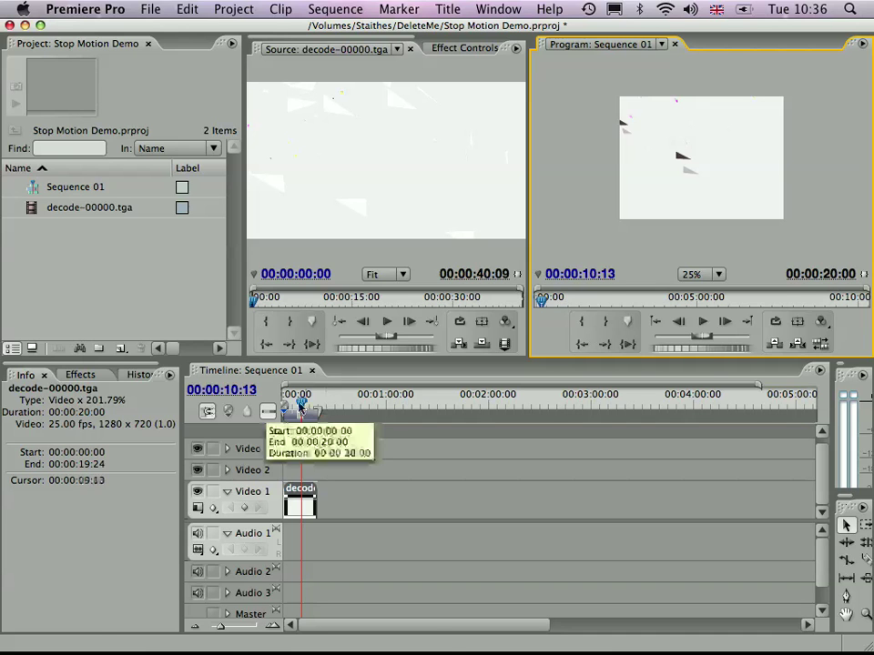
pyautogui.click(317, 457)
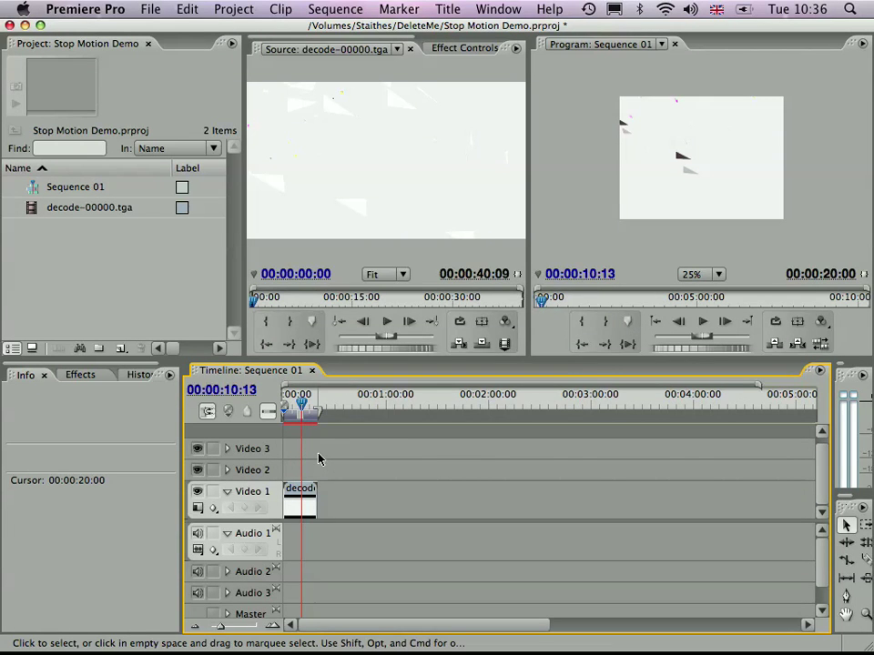
pyautogui.press('Return')
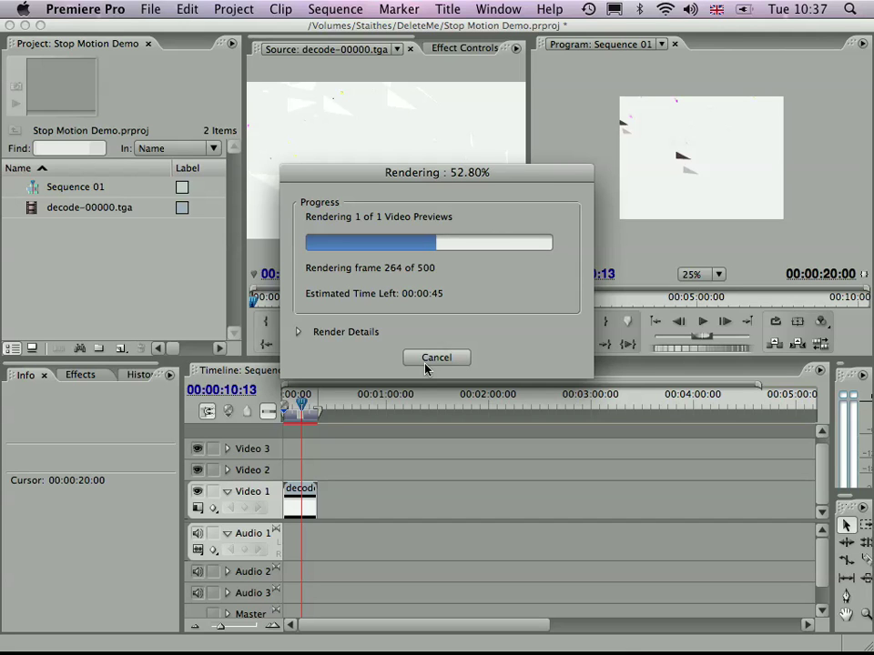
# Cancel the preview render at frame 270 of 500 and open the iShowU HD recorder's menu.
pyautogui.click(430, 358)
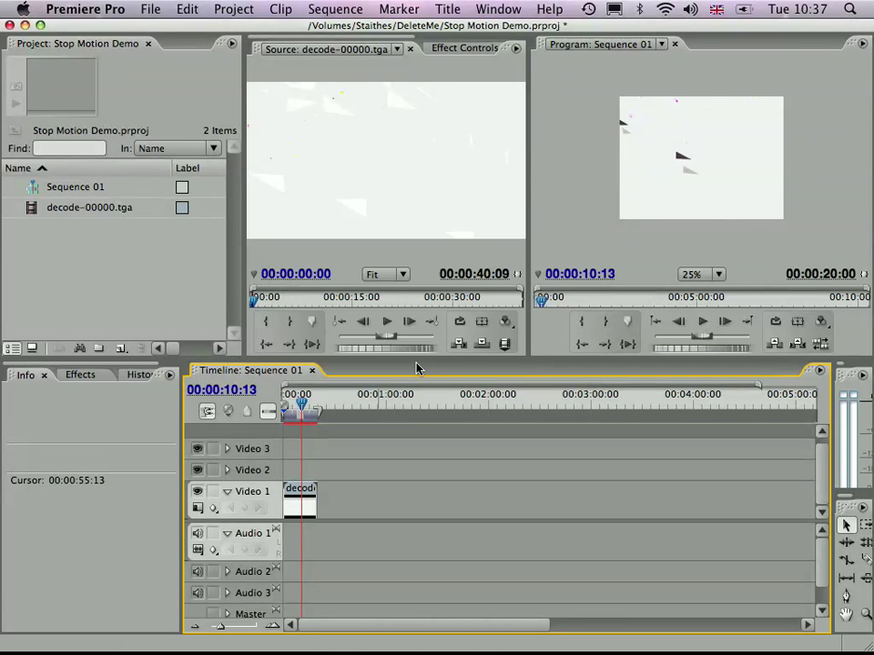
pyautogui.moveTo(285, 628)
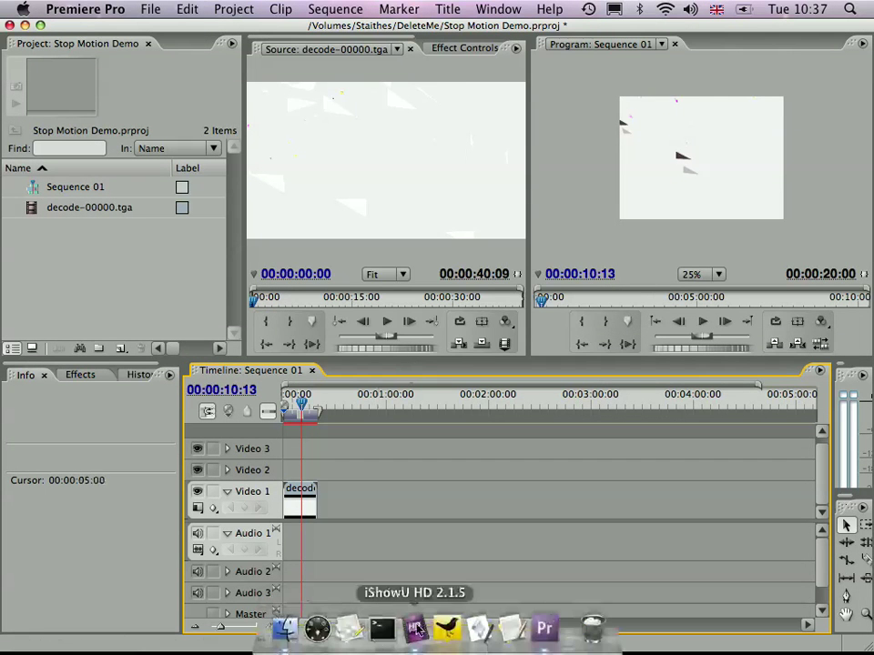
pyautogui.click(415, 628)
pyautogui.click(492, 9)
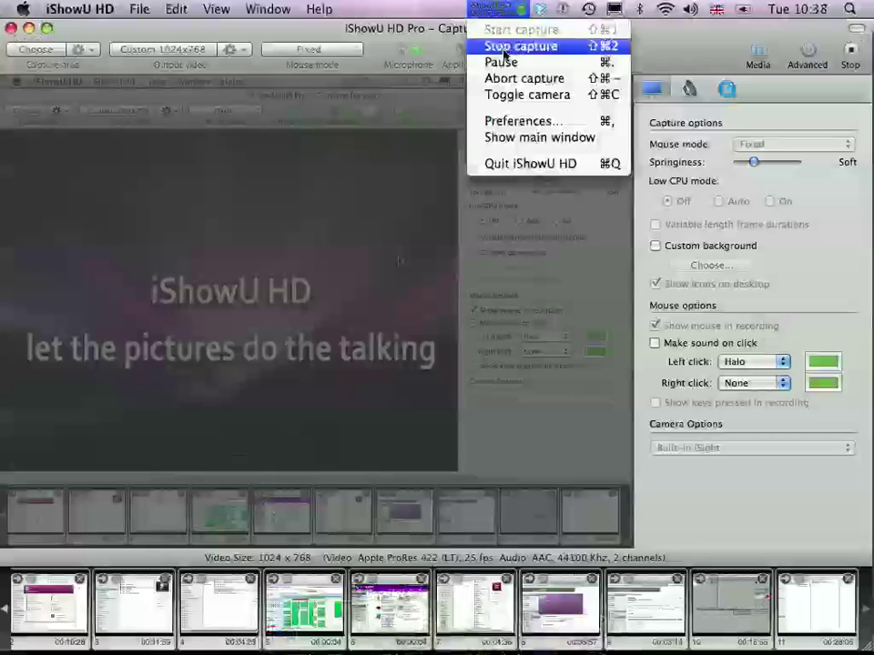